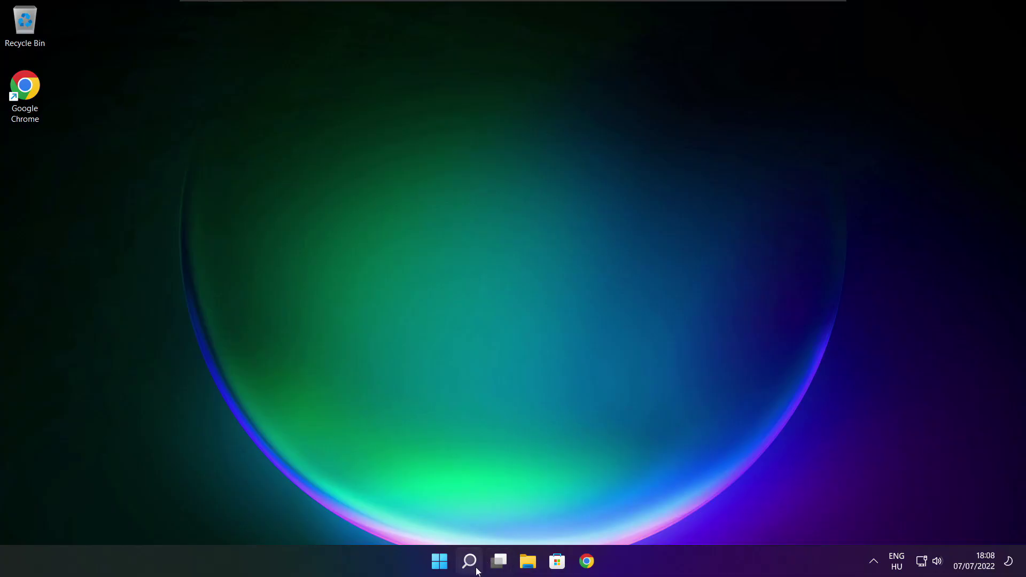
- Open the Windows Search panel from the taskbar to look for Device Manager
click(473, 565)
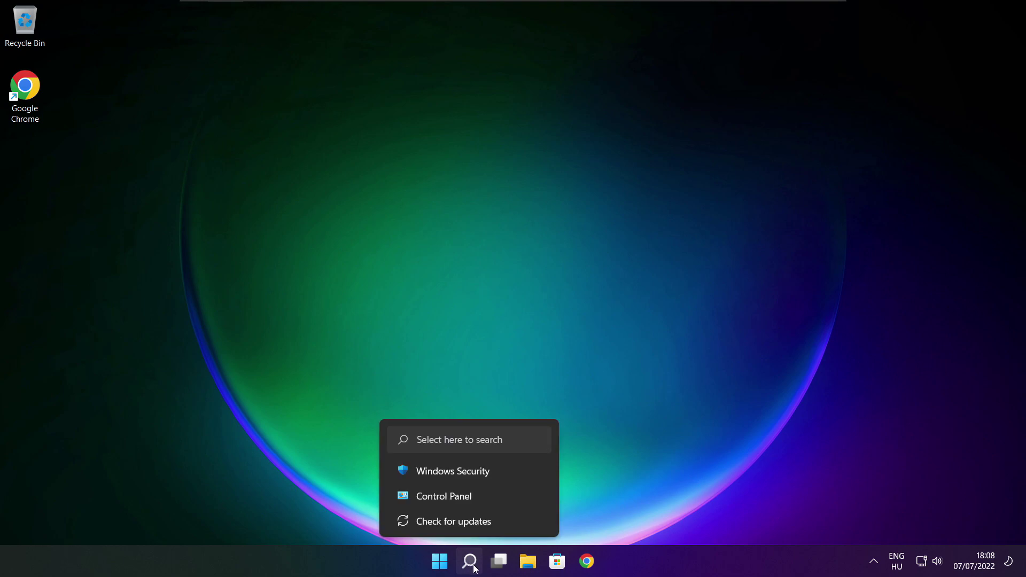
click(471, 562)
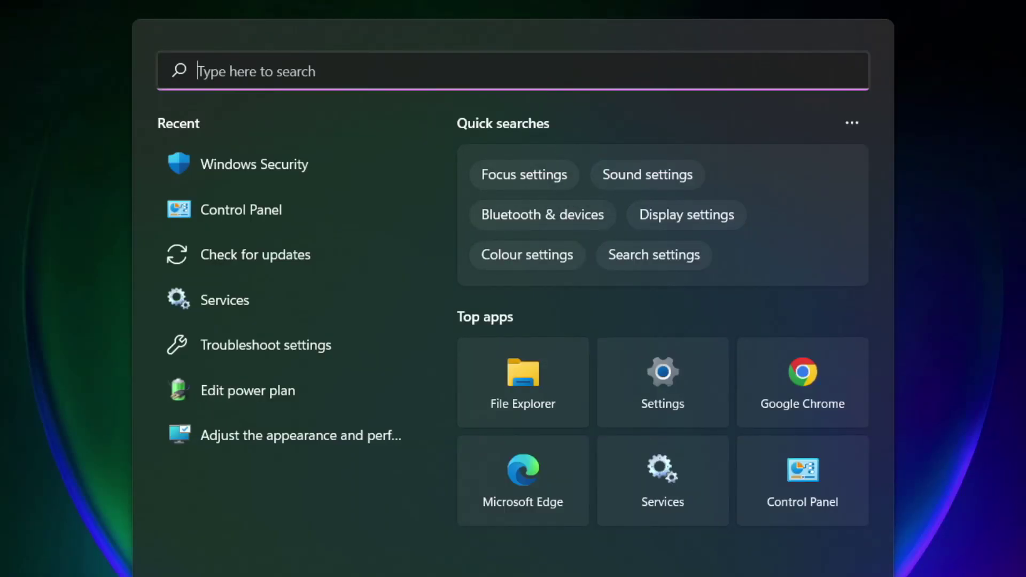
text(devic)
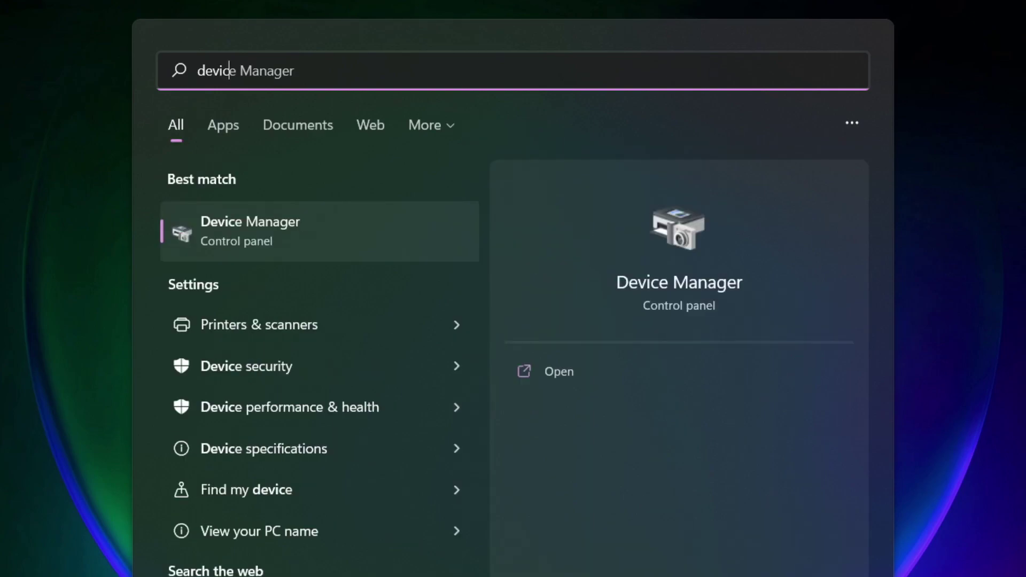
text(e manager)
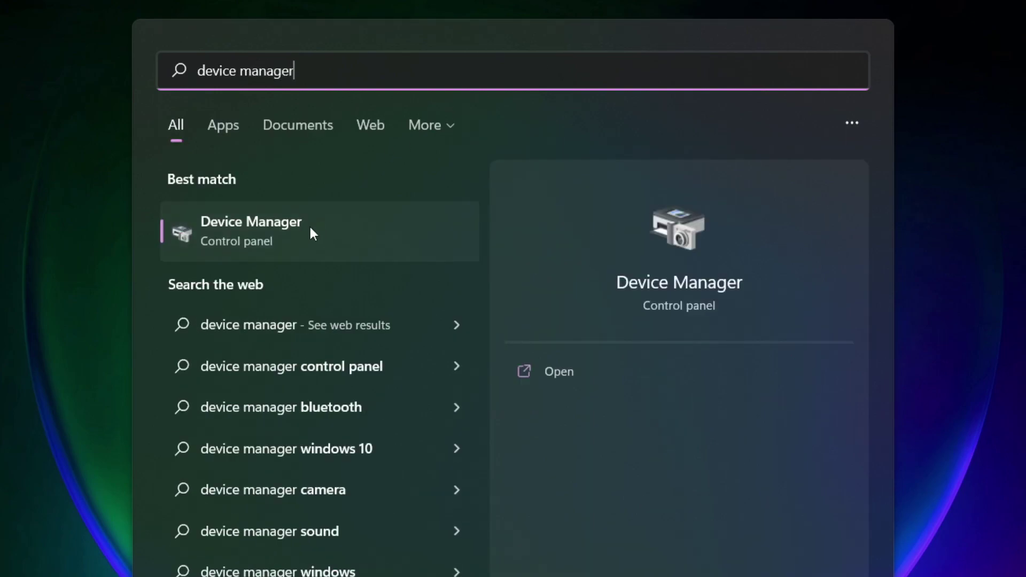
- Launch Device Manager, maximize it, and expand the Display adaptors category
click(377, 234)
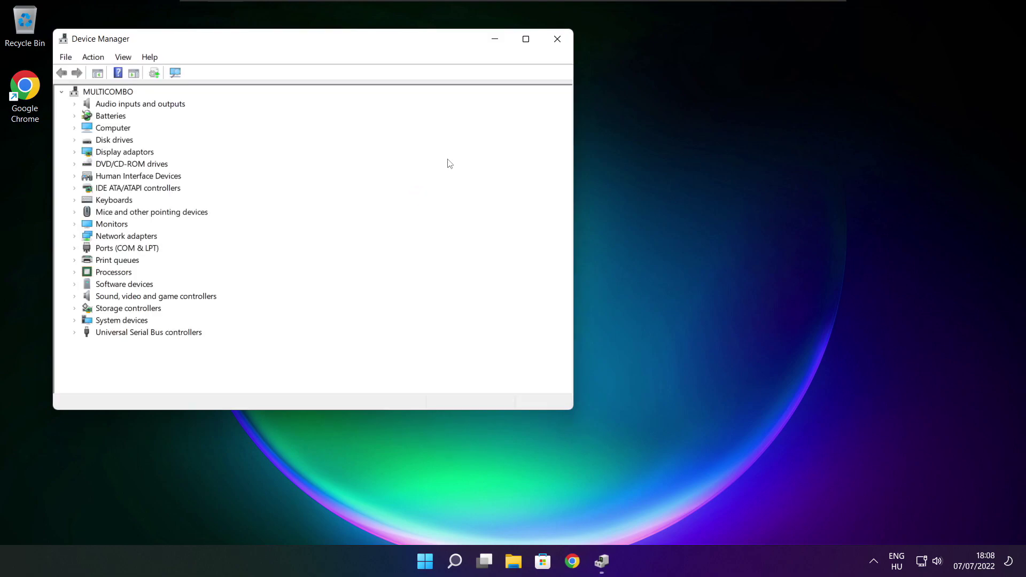
click(526, 39)
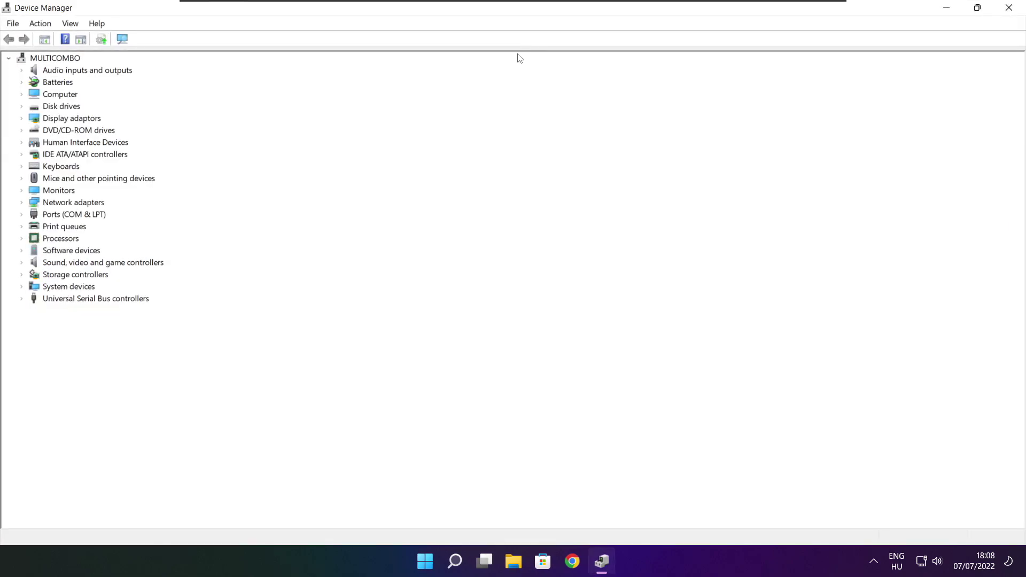
click(57, 119)
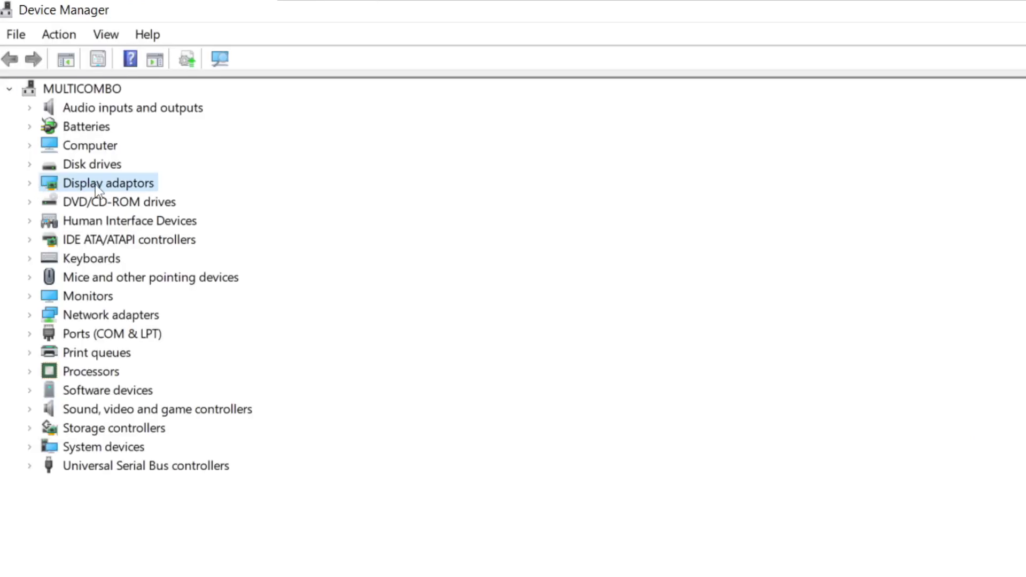
click(30, 184)
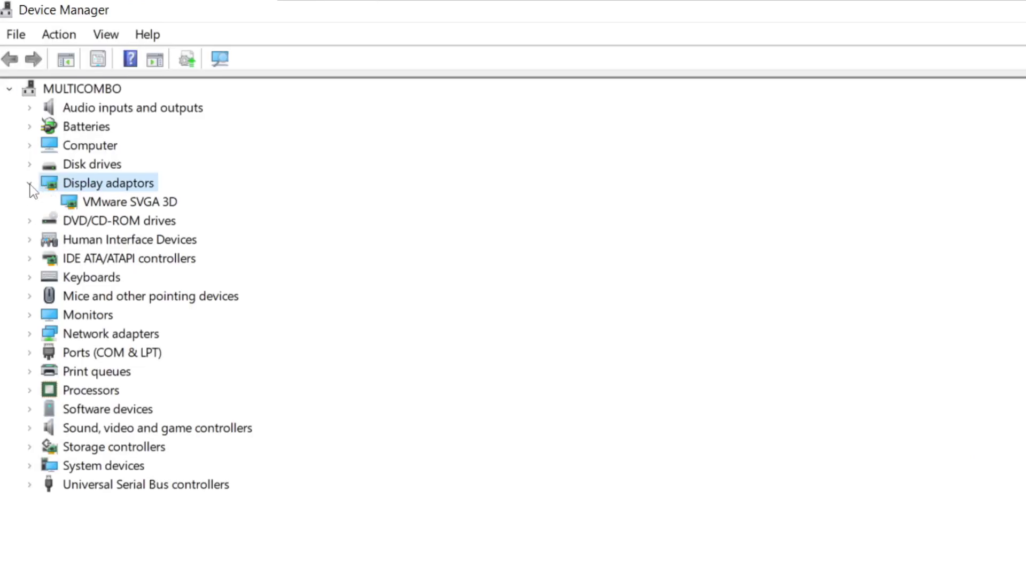
- Auto-search for a VMware SVGA 3D driver update; the best driver is already installed
click(171, 200)
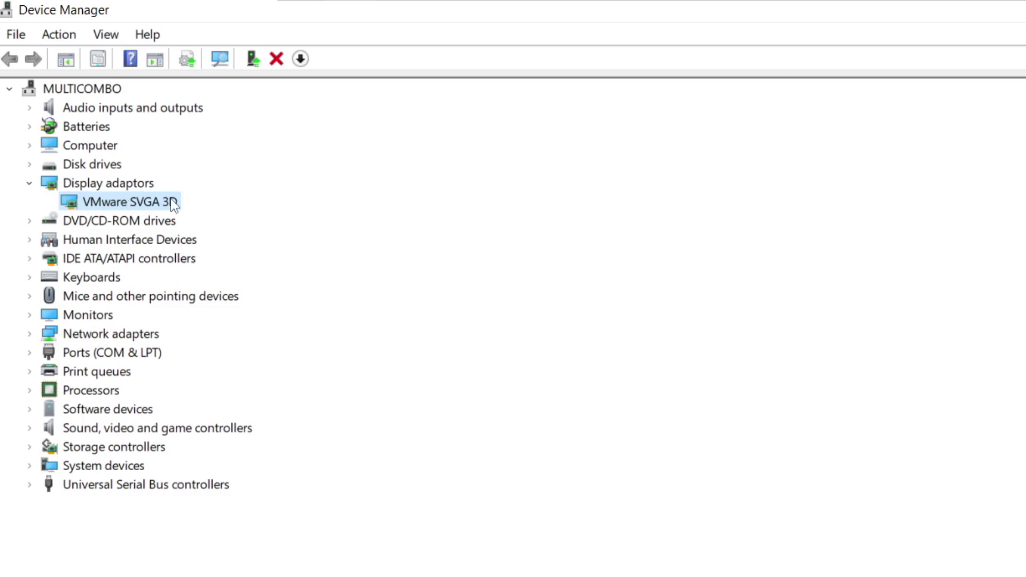
right_click(110, 201)
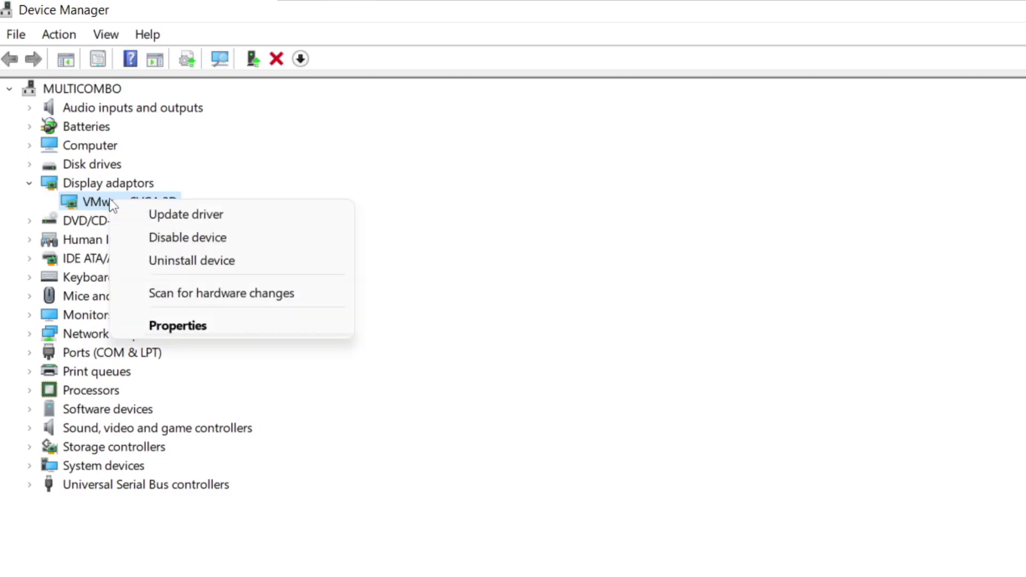
click(224, 215)
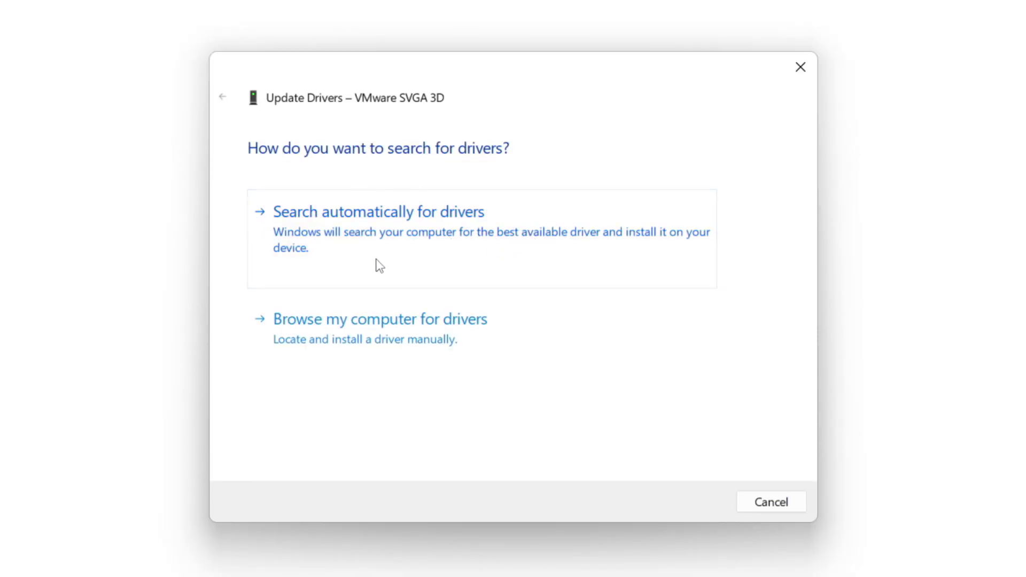
click(451, 242)
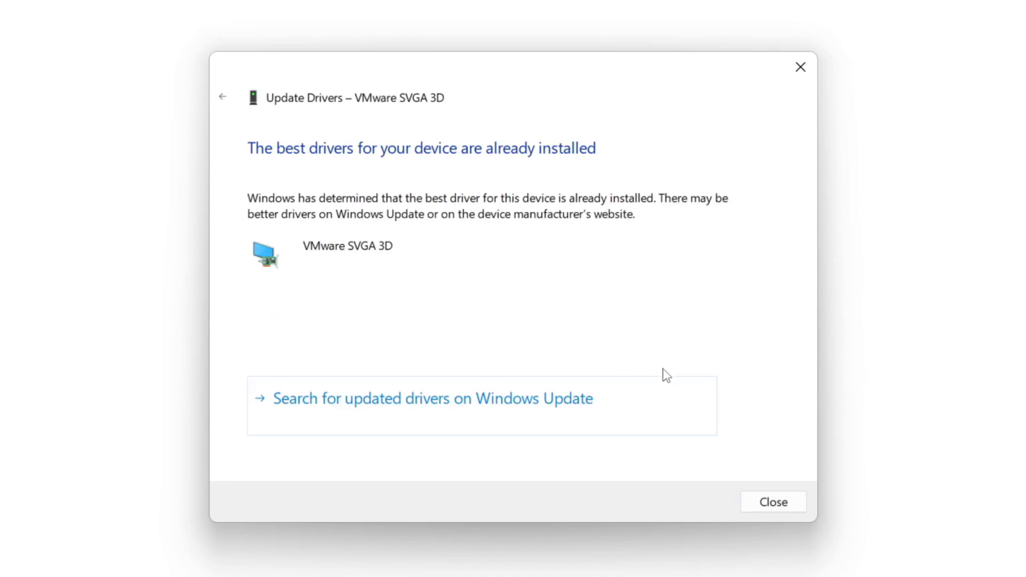
click(772, 503)
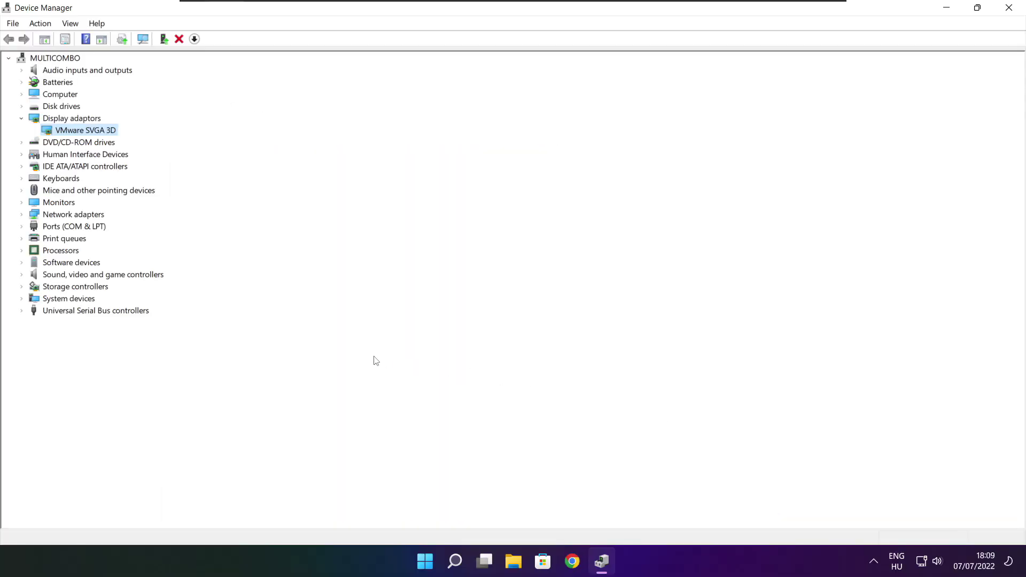
- Auto-search a High Definition Audio Device driver update (already best), then close Device Manager
click(44, 340)
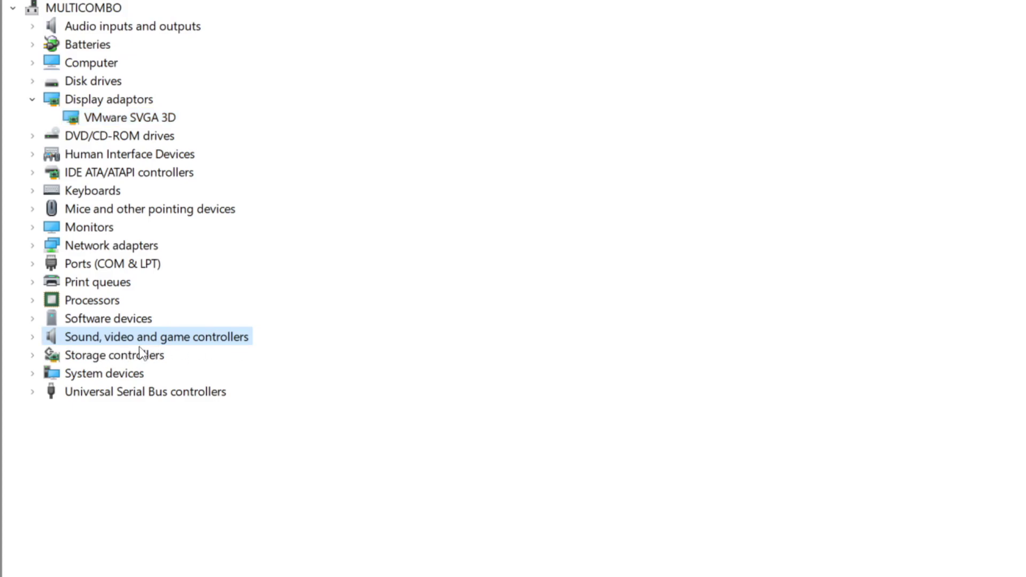
click(34, 340)
click(178, 358)
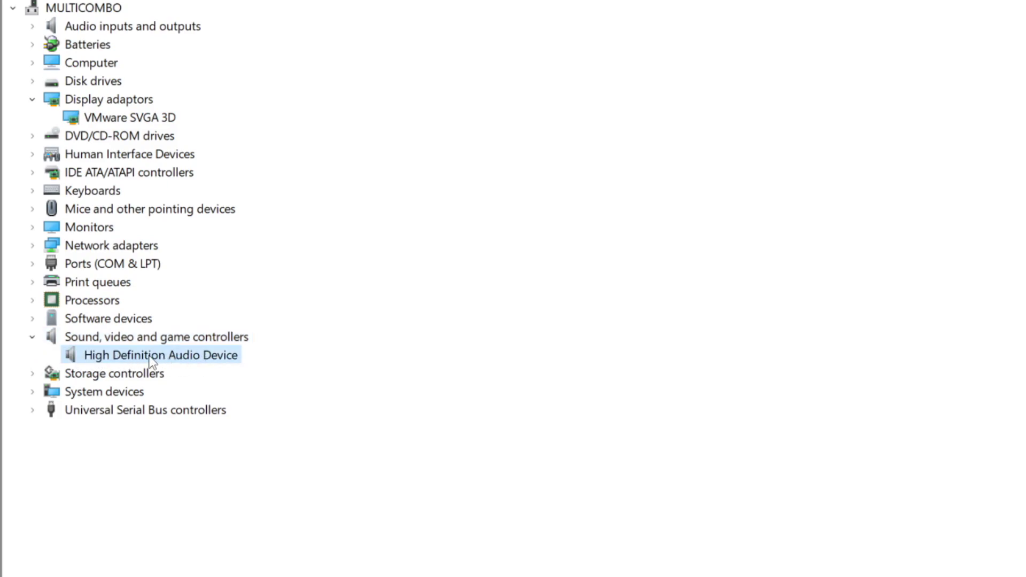
right_click(150, 362)
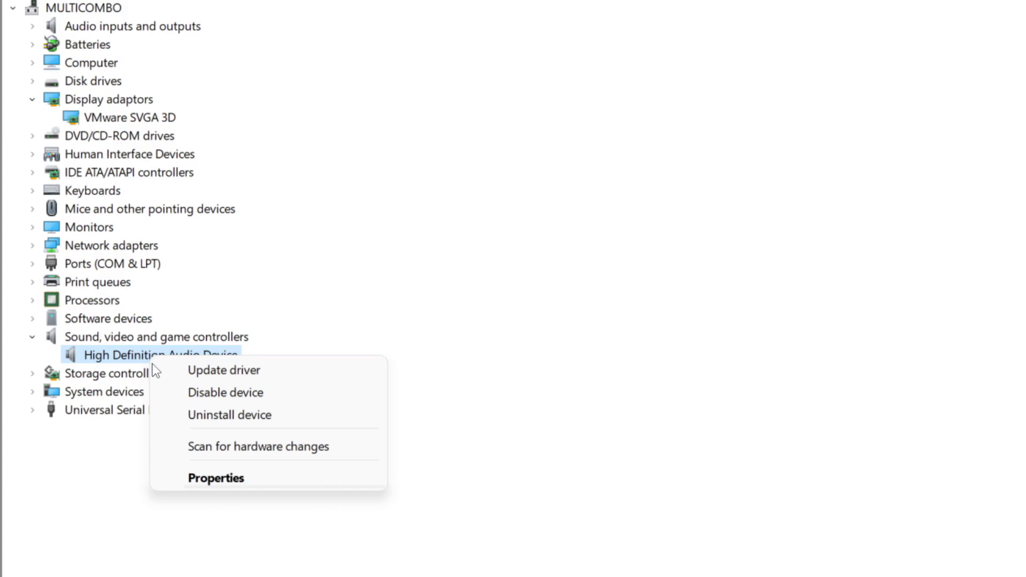
click(305, 379)
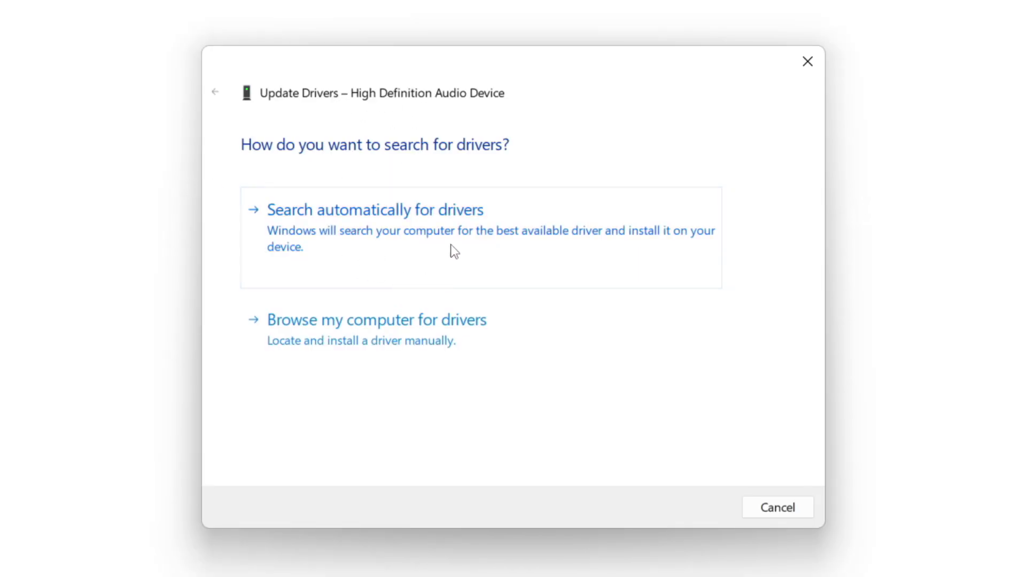
click(407, 230)
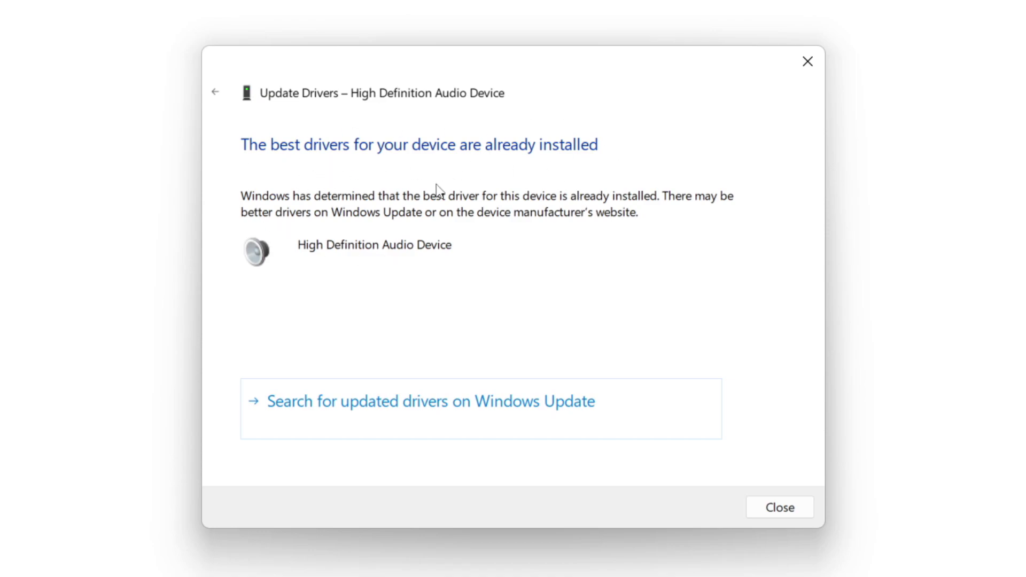
click(781, 508)
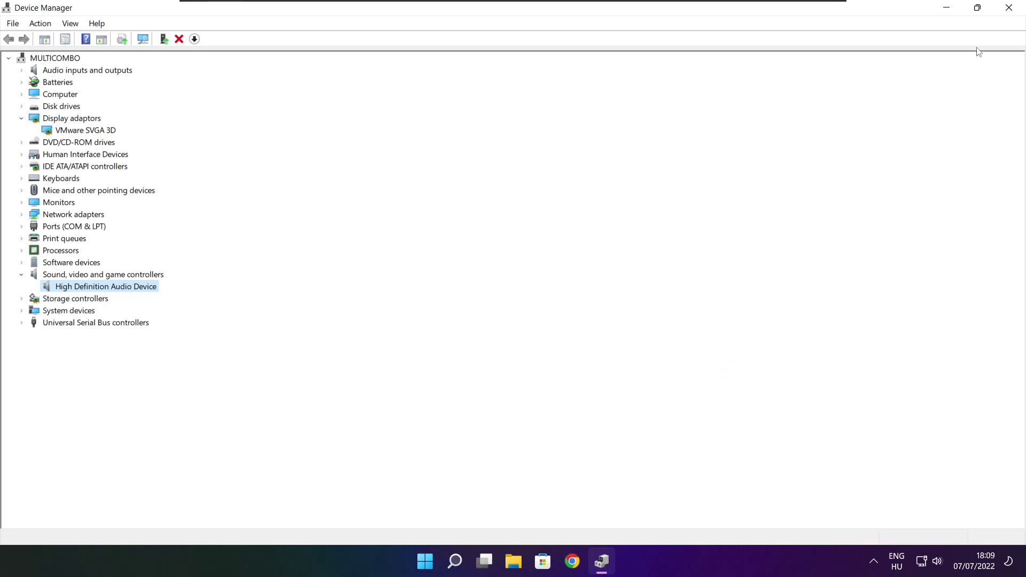
click(1011, 9)
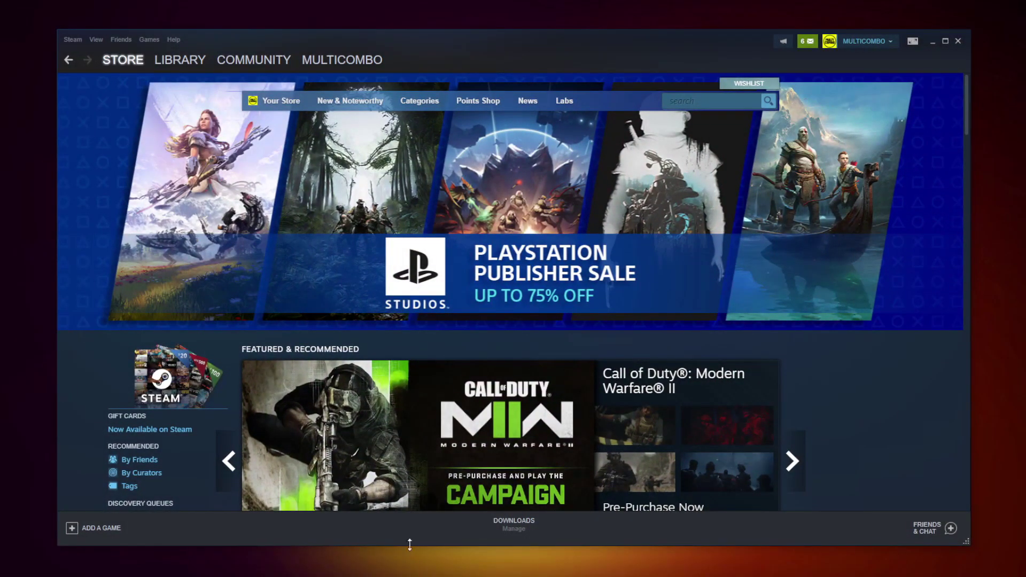
- Verify the favourite Library game's files in its Local Files properties; all 3367 files validate
click(176, 58)
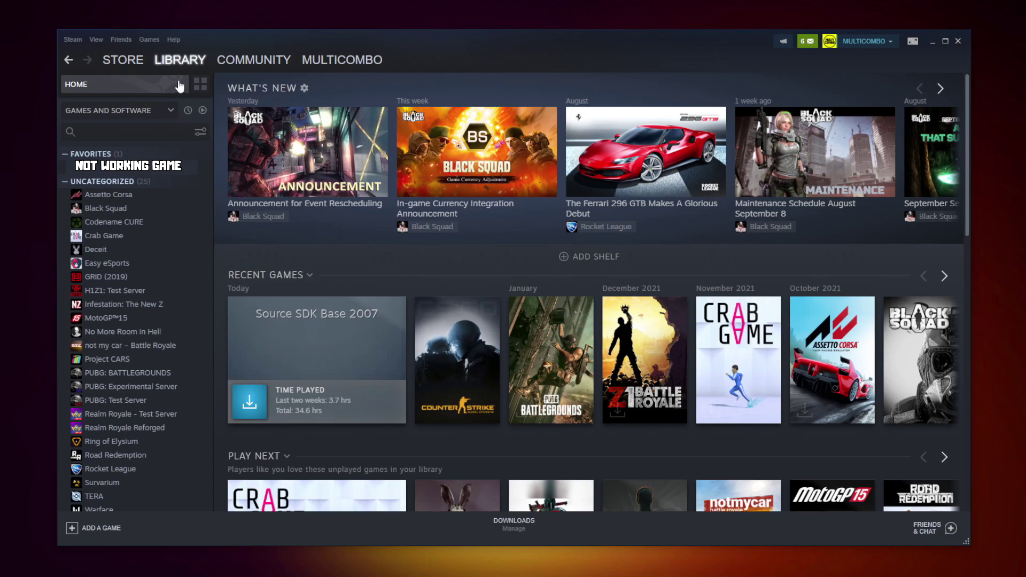
right_click(193, 175)
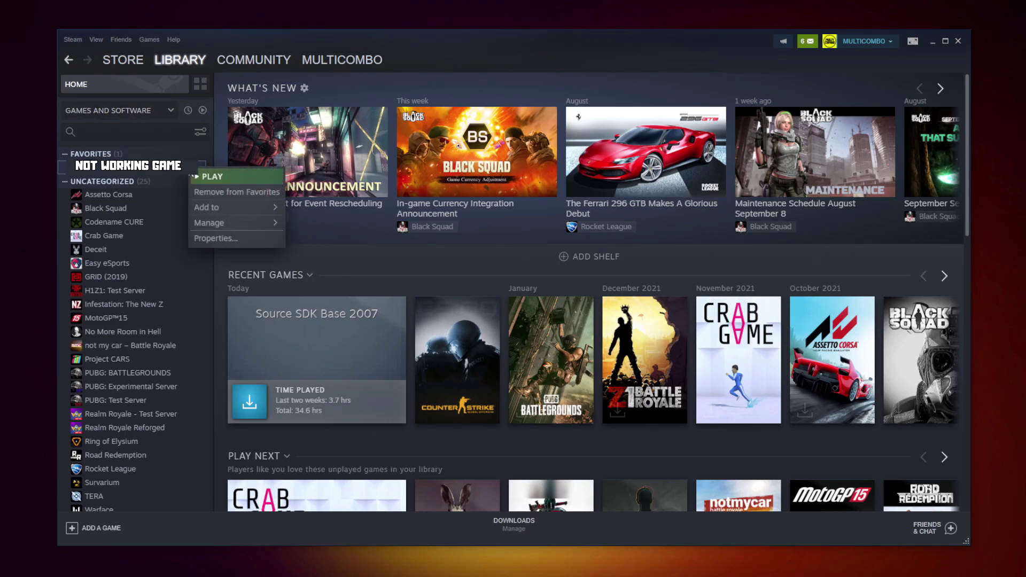
click(229, 237)
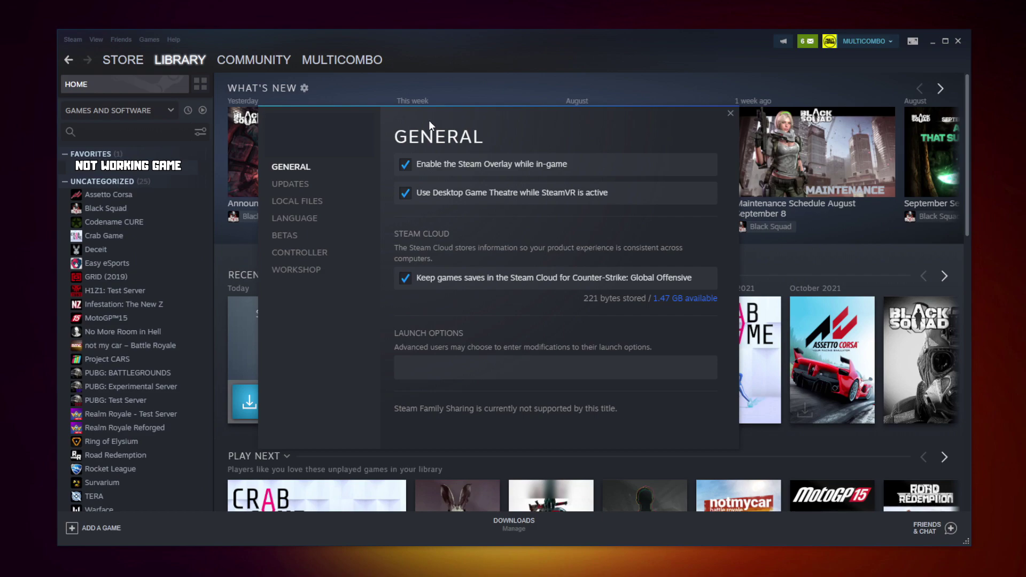
click(298, 202)
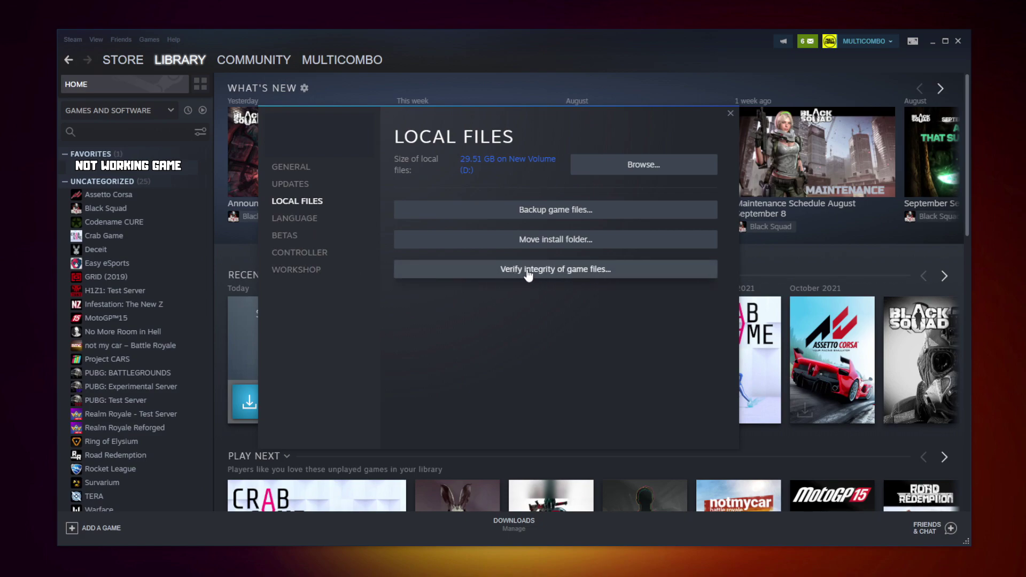
click(558, 272)
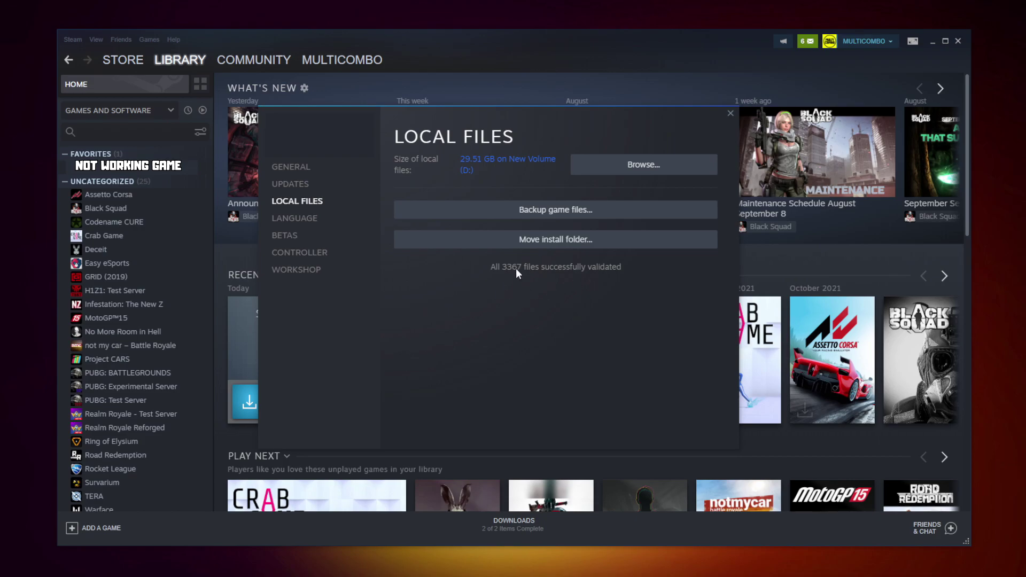
- Browse to the game's install folder and bring up the context menu of its .exe
click(613, 173)
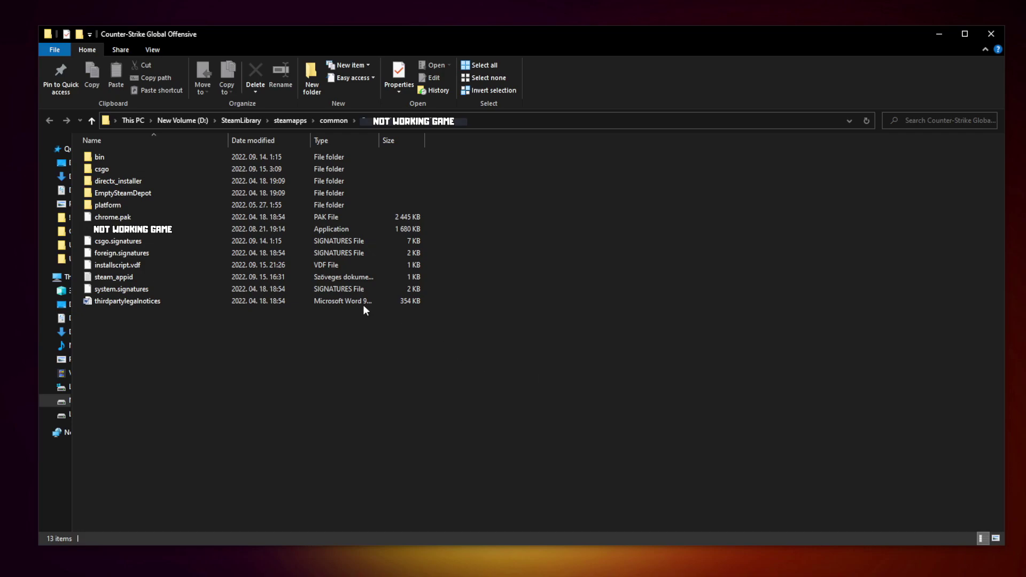
click(169, 232)
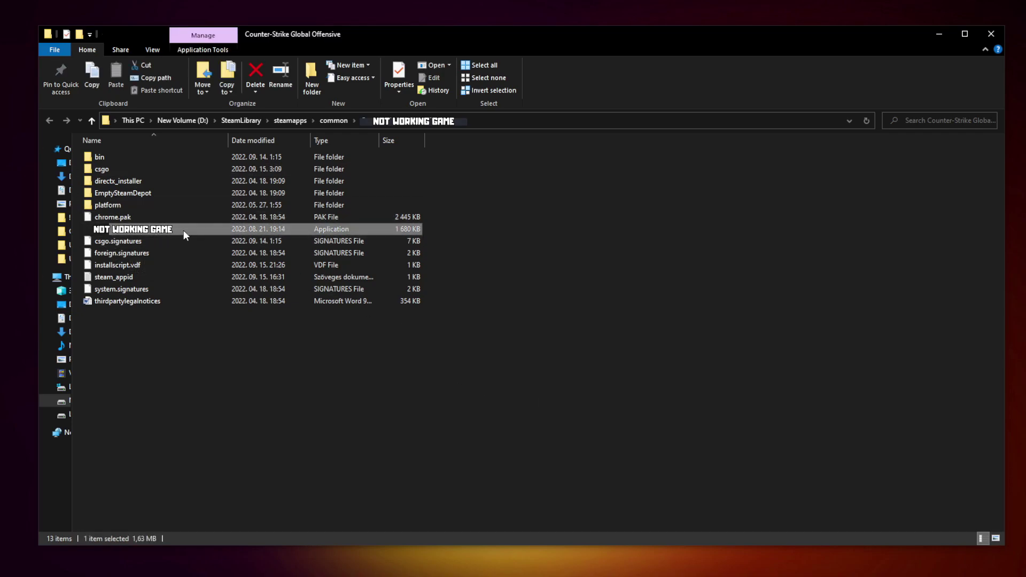
right_click(205, 232)
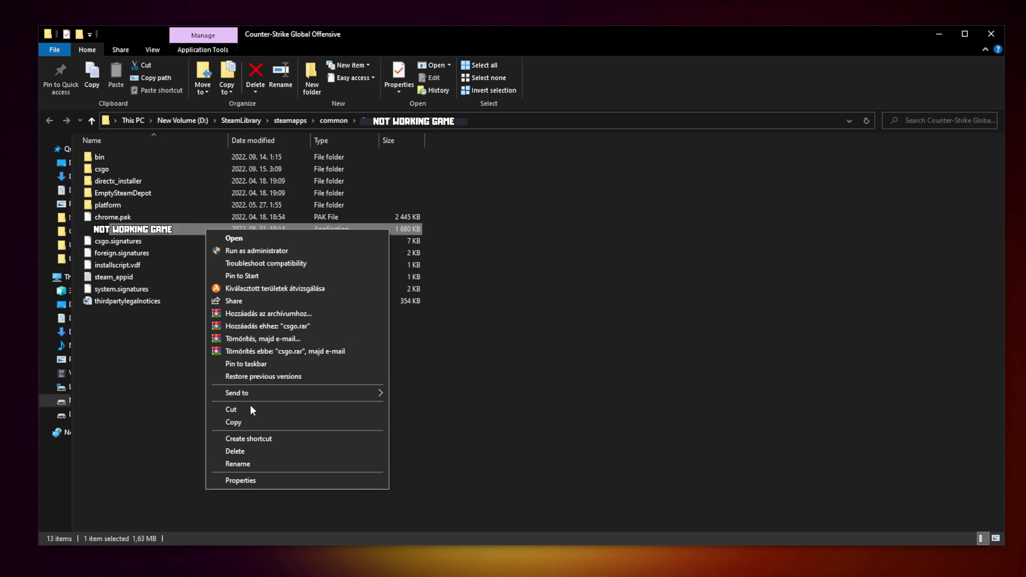
- Set the game .exe to Windows 8 compatibility, run as administrator, no fullscreen optimizations
click(297, 481)
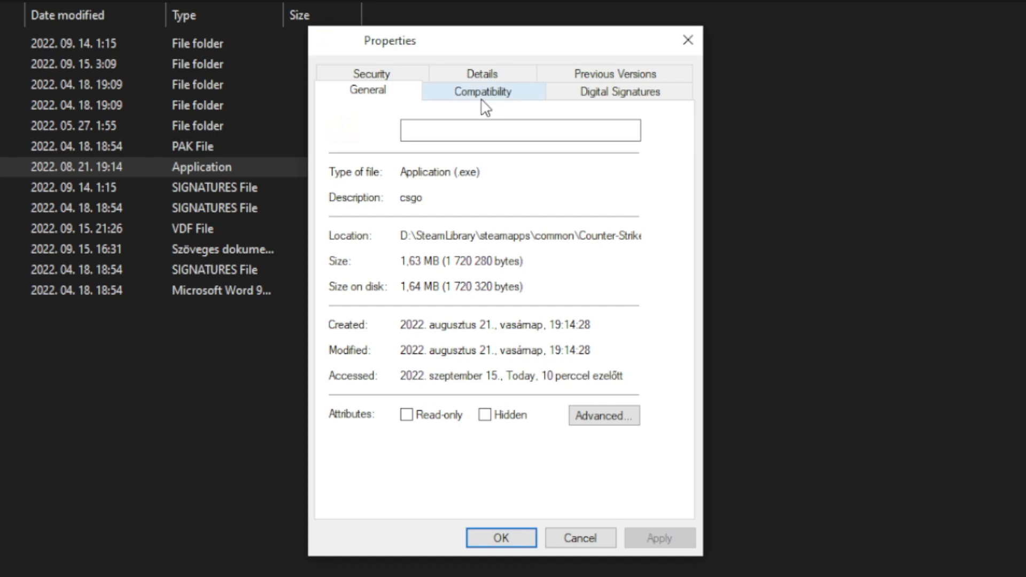
click(491, 98)
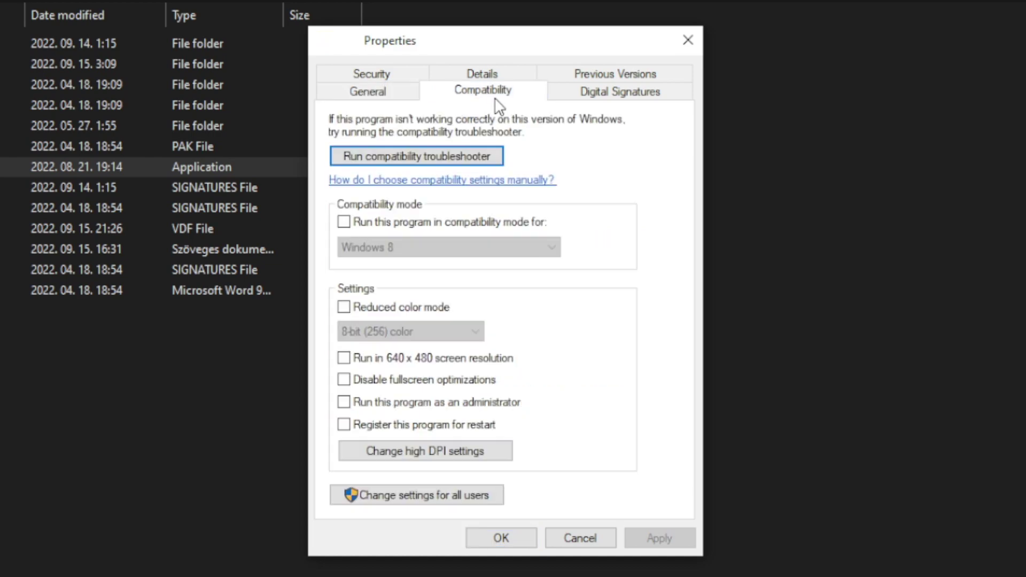
click(353, 226)
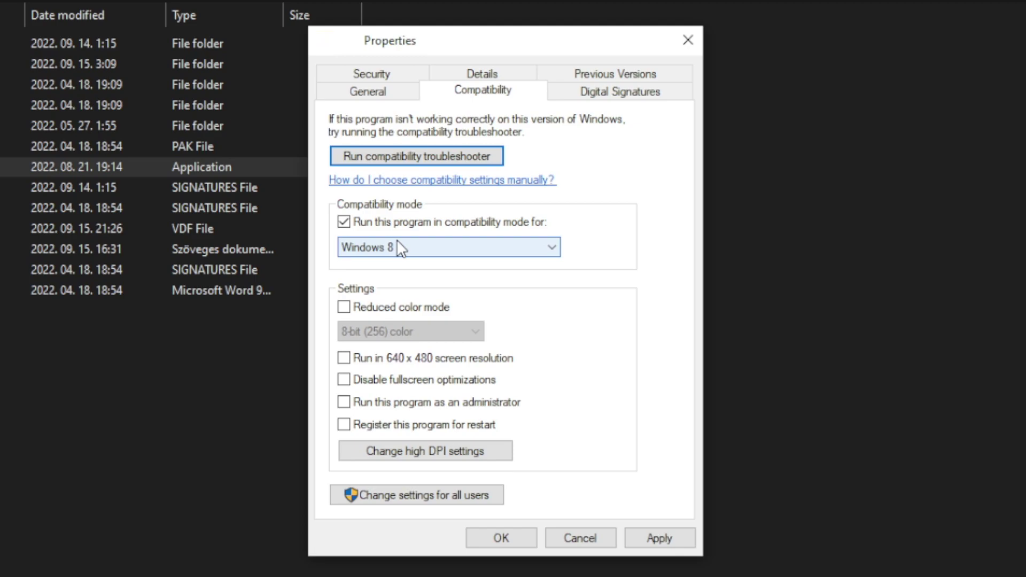
click(397, 248)
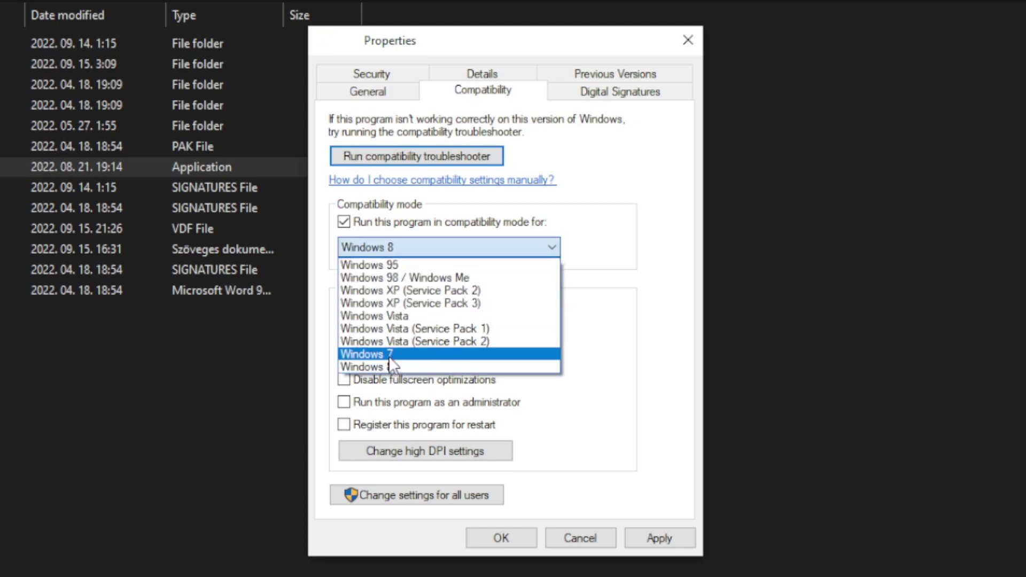
click(398, 366)
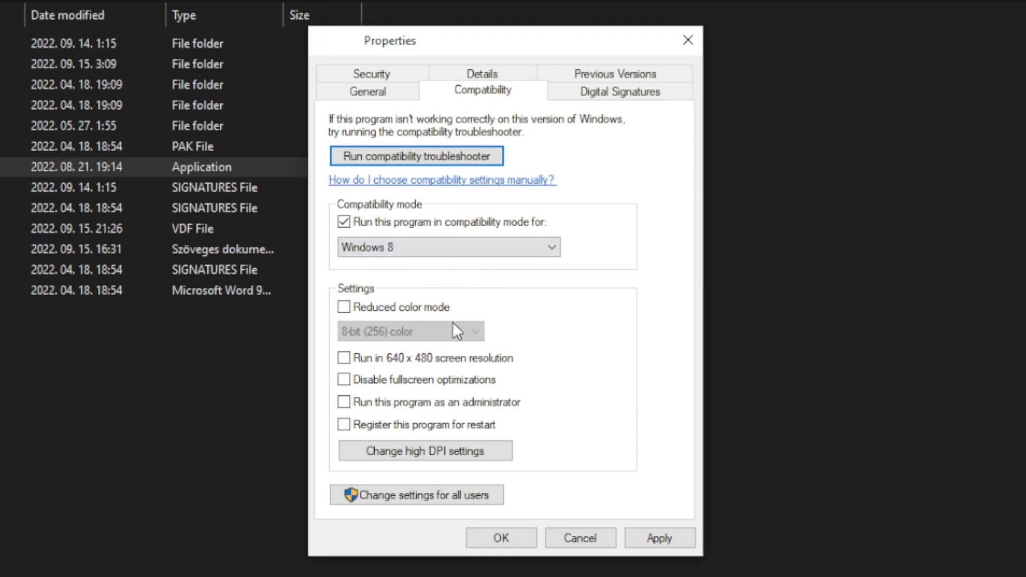
click(413, 384)
click(495, 407)
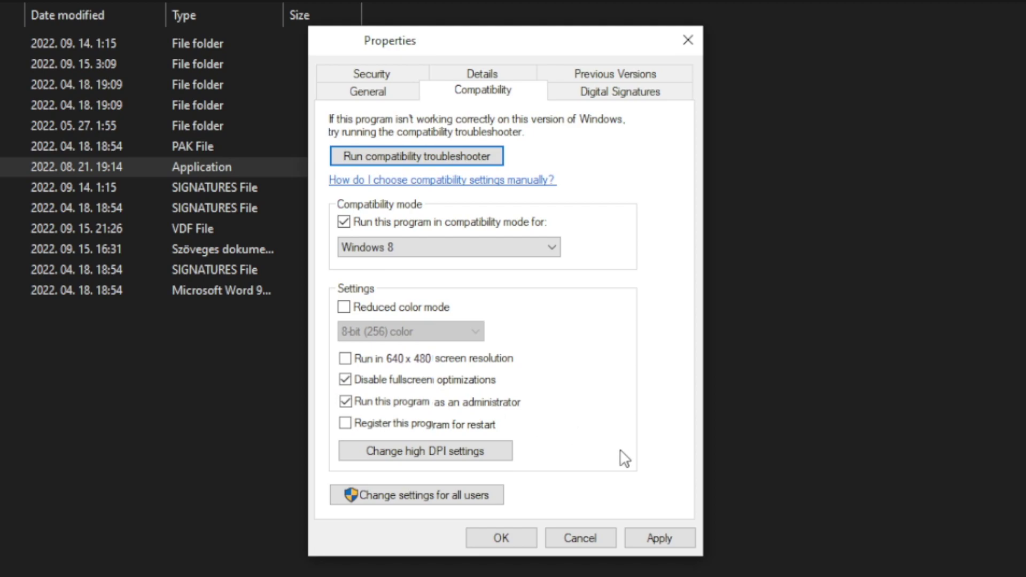
click(666, 537)
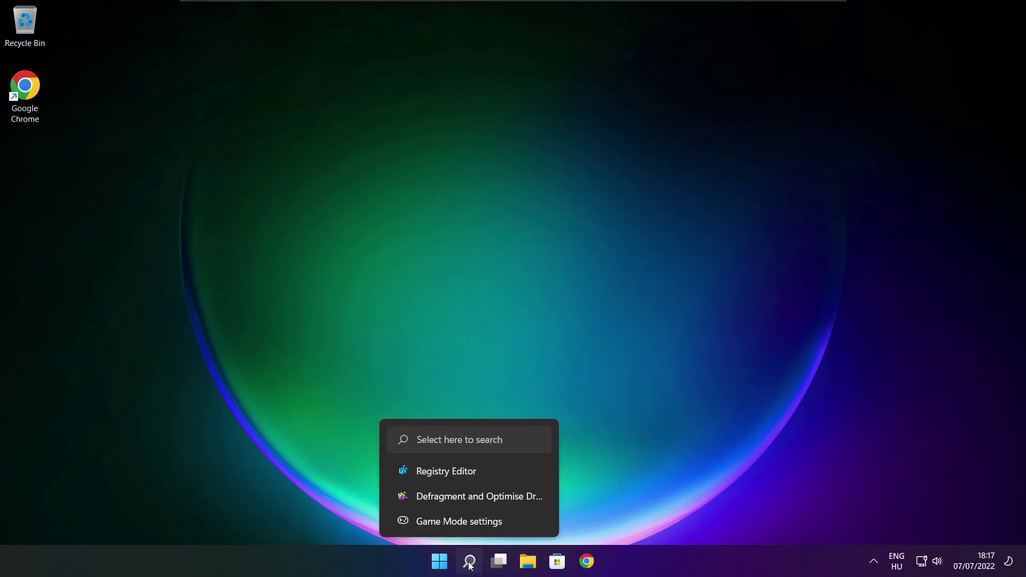
- Run Check for updates from Windows Search, confirm the PC is up to date, then close Settings
click(471, 562)
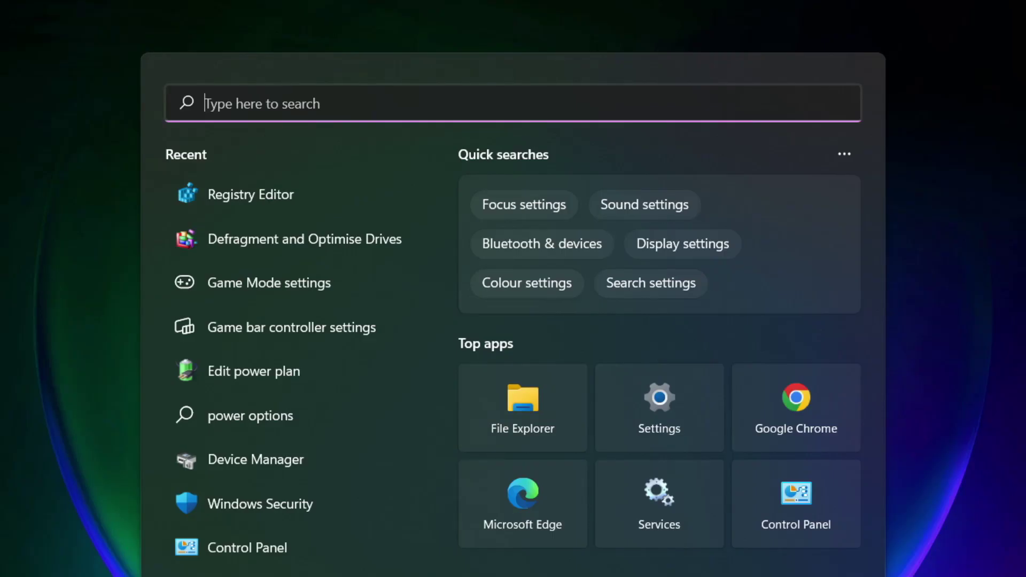
text(updates)
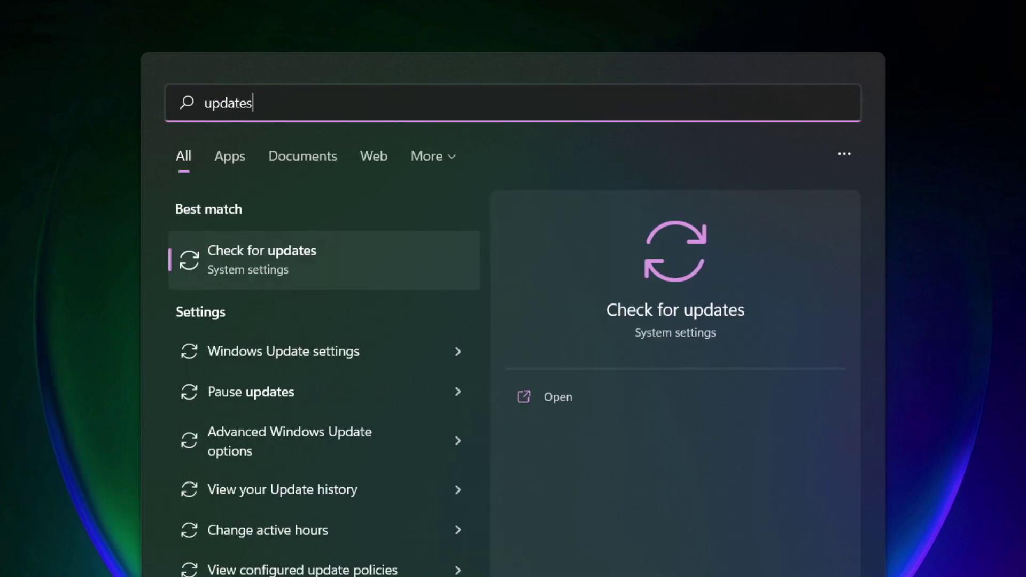
click(314, 270)
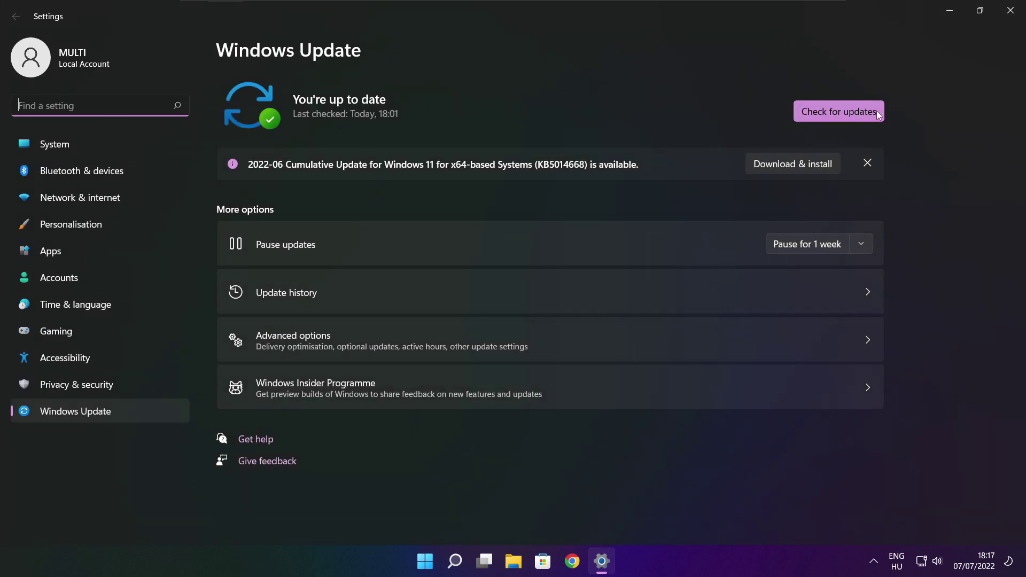
click(839, 112)
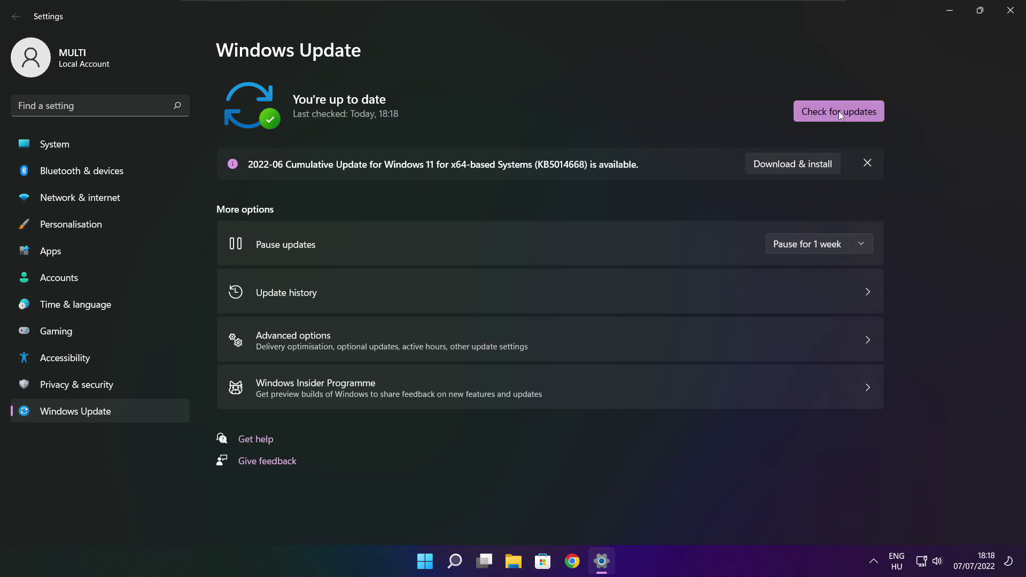
click(1009, 16)
mouse_move(587, 562)
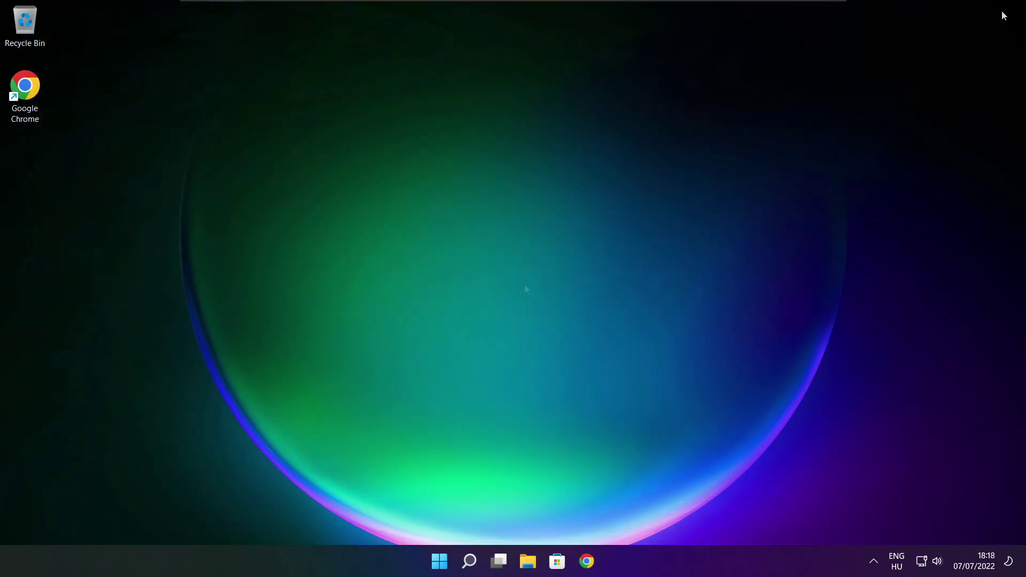
- Download the DirectX End-User Runtime Web Installer in Chrome and run dxwebsetup.exe
click(587, 564)
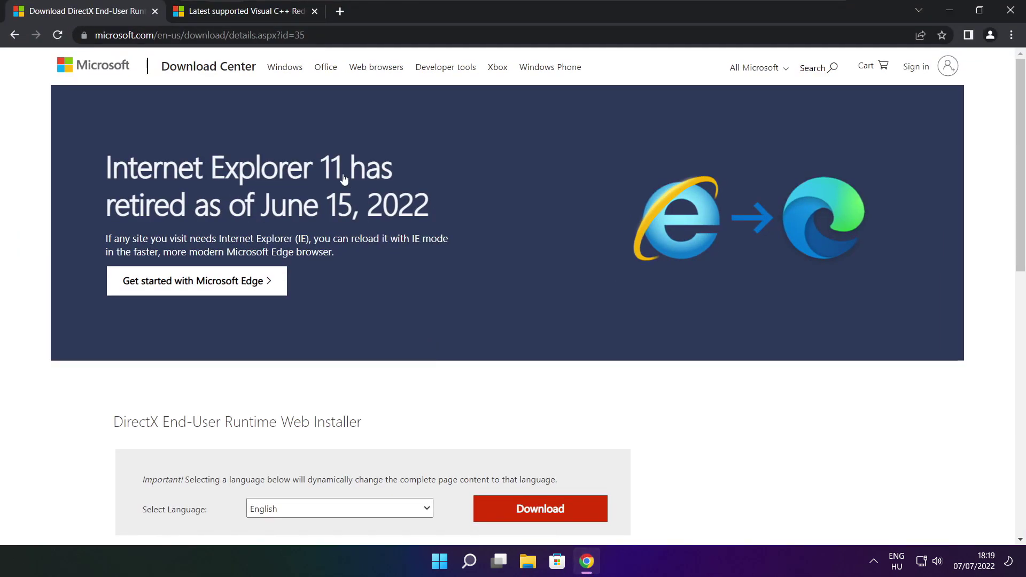
drag(308, 35, 95, 35)
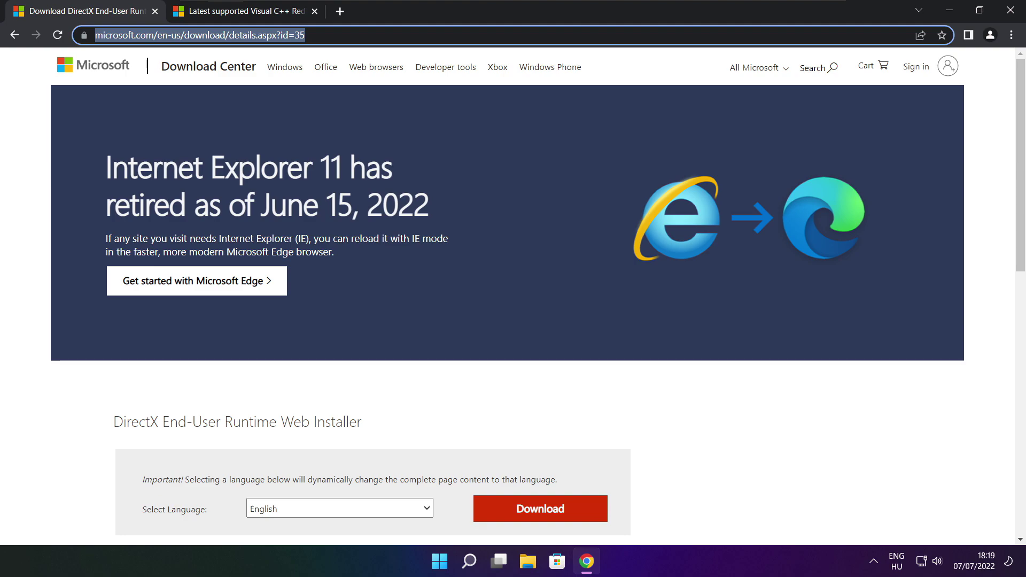
key(End)
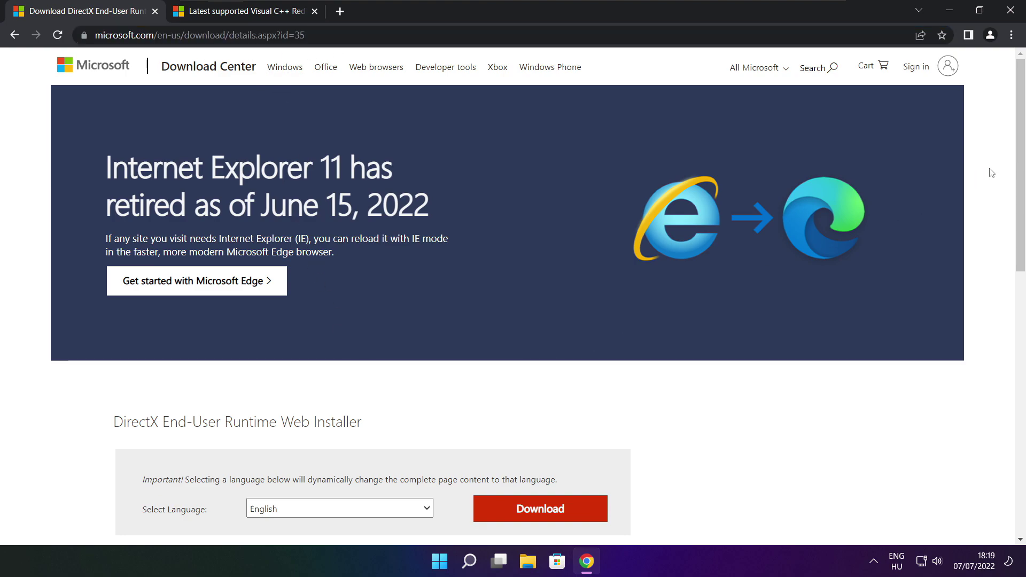
drag(1020, 151, 1021, 238)
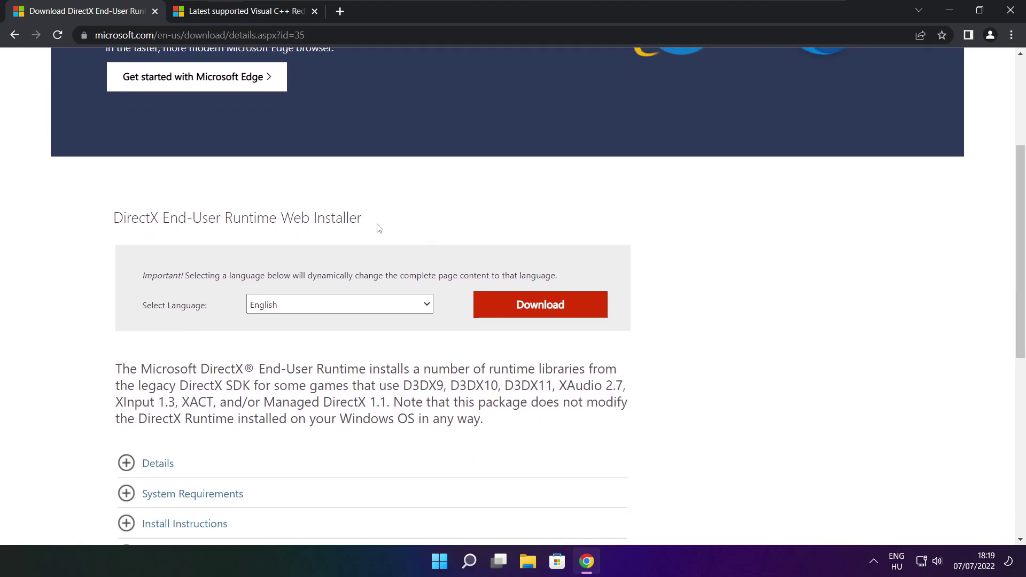
mouse_move(380, 227)
mouse_down()
mouse_move(89, 227)
mouse_move(223, 219)
mouse_up()
click(434, 227)
click(544, 308)
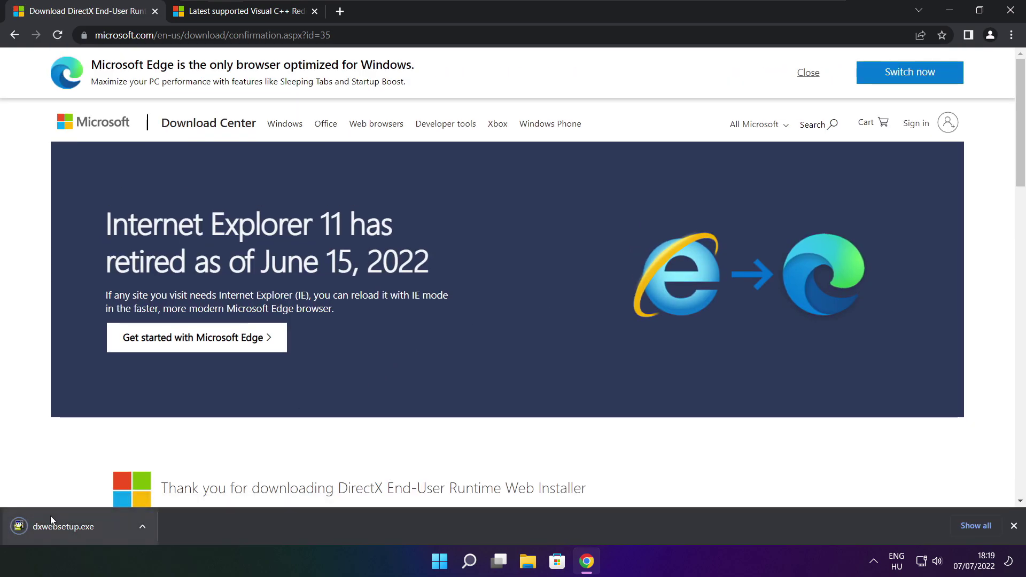
click(96, 527)
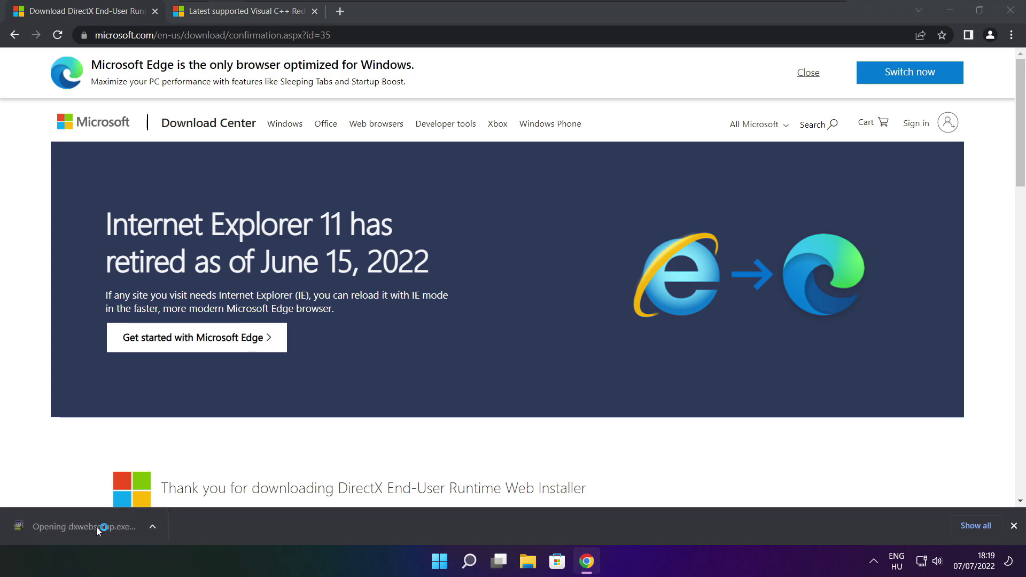
- Install the DirectX runtime, accepting the license and declining Bing Bar, through to Finish
drag(218, 81, 491, 155)
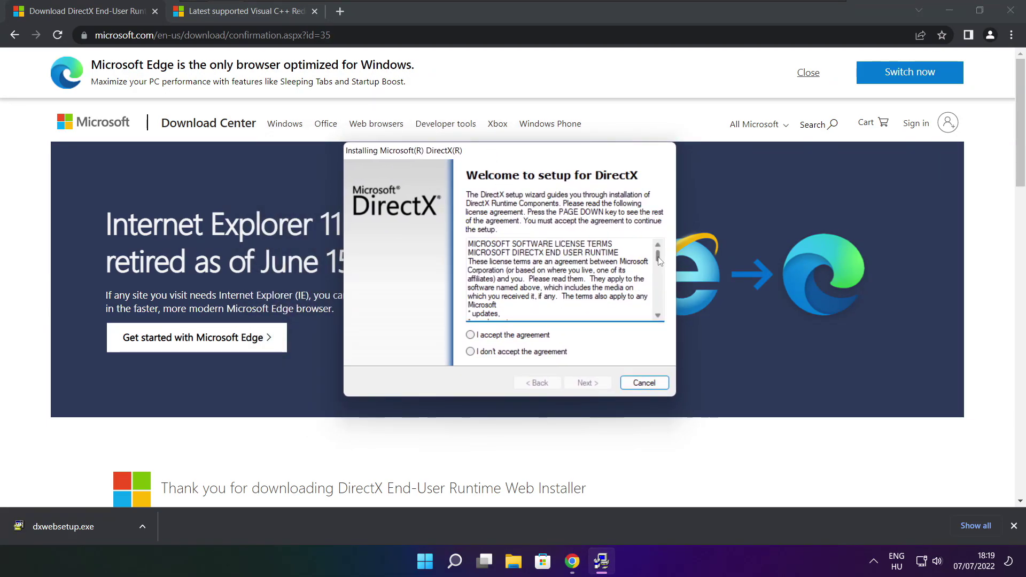
drag(658, 256, 657, 321)
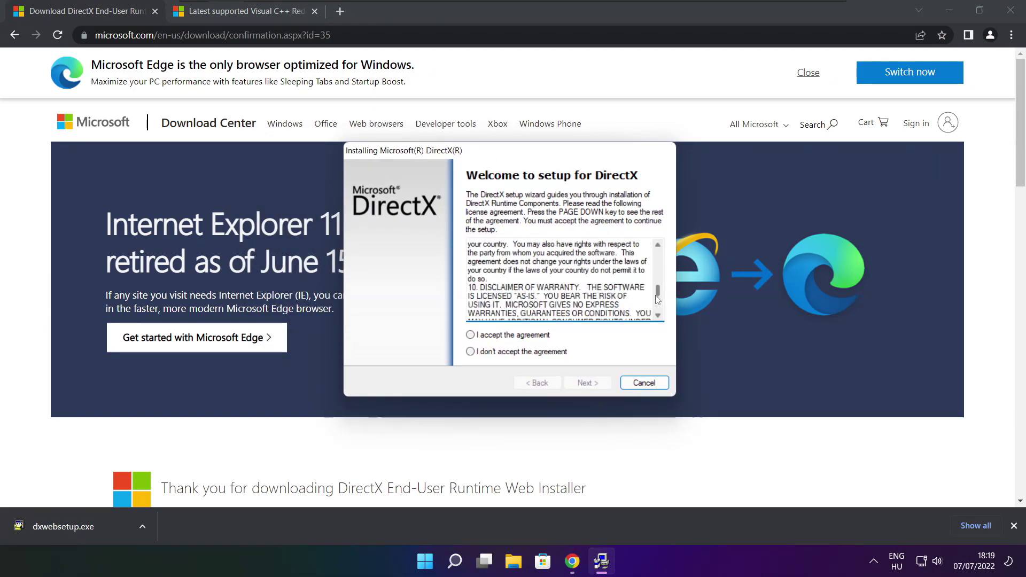
click(493, 335)
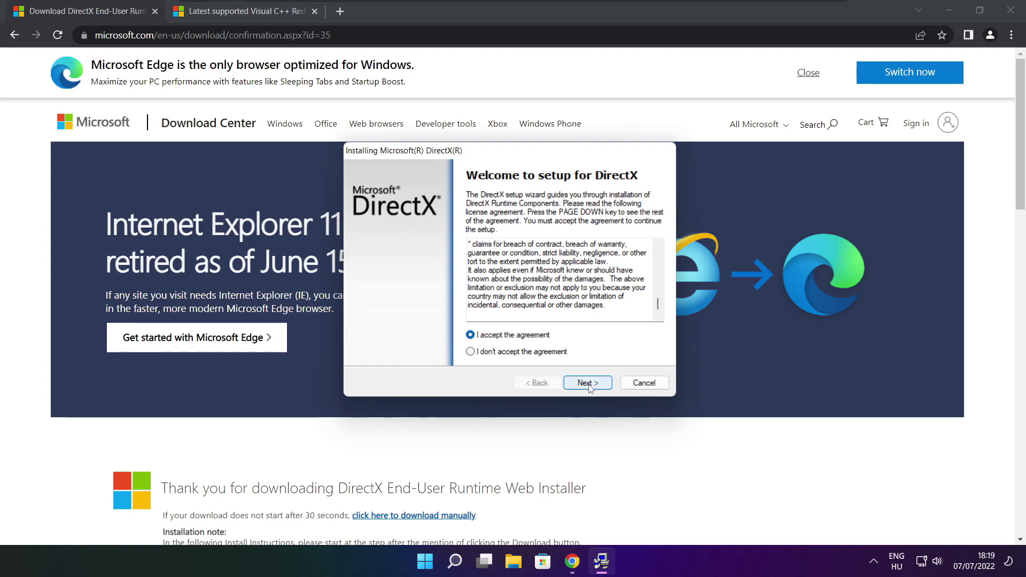
click(591, 383)
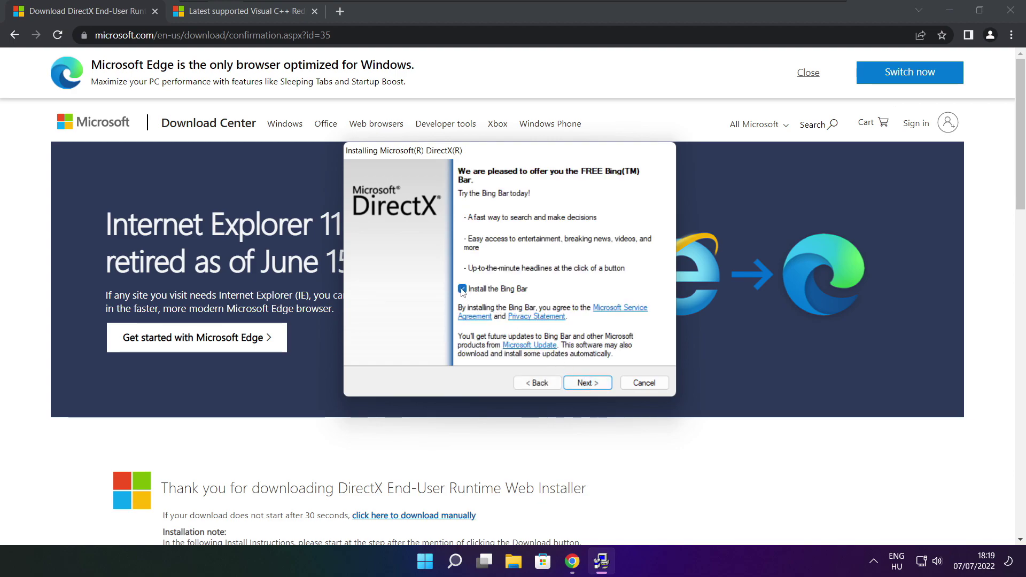
click(462, 289)
click(594, 384)
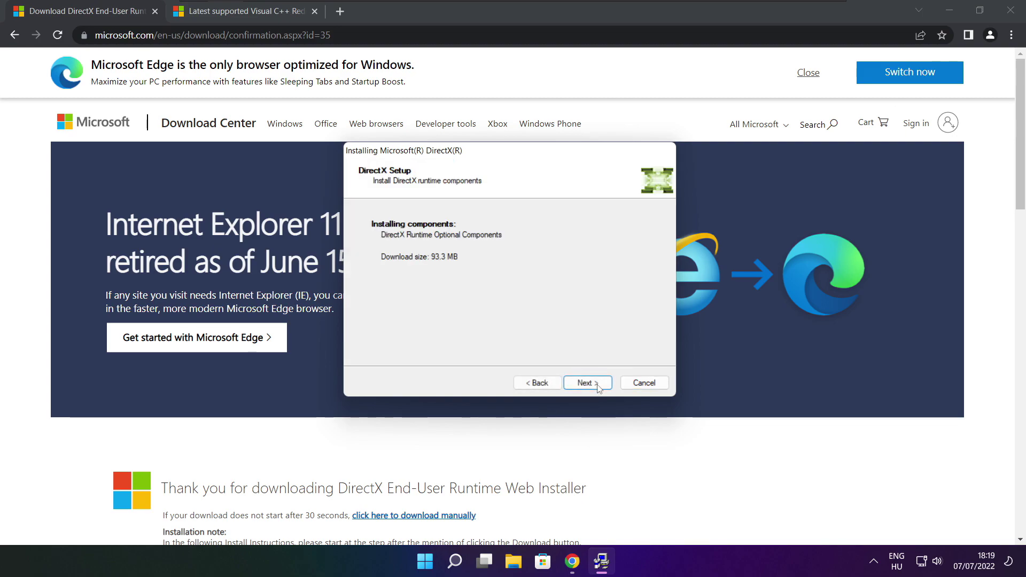
click(585, 384)
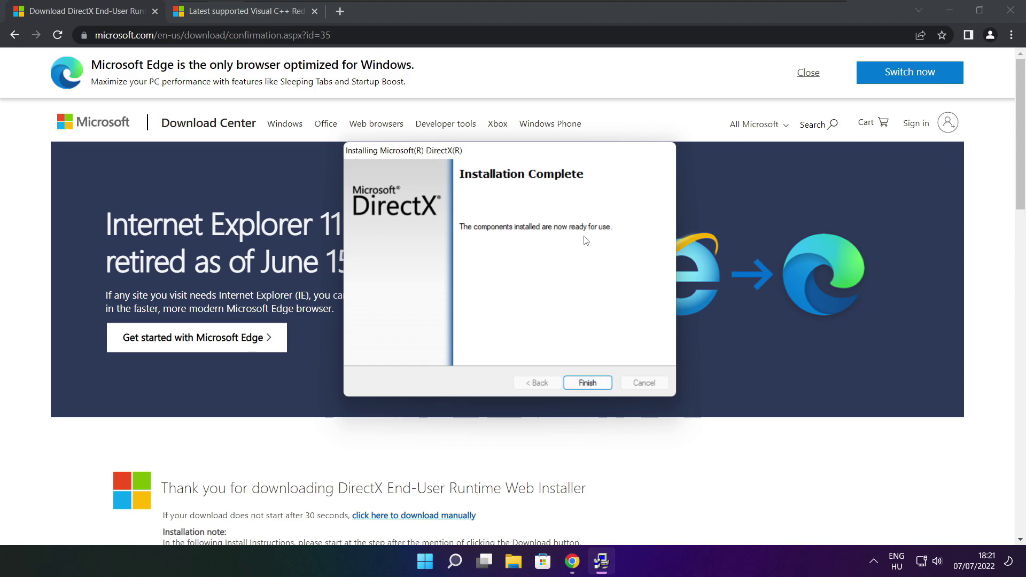
click(589, 384)
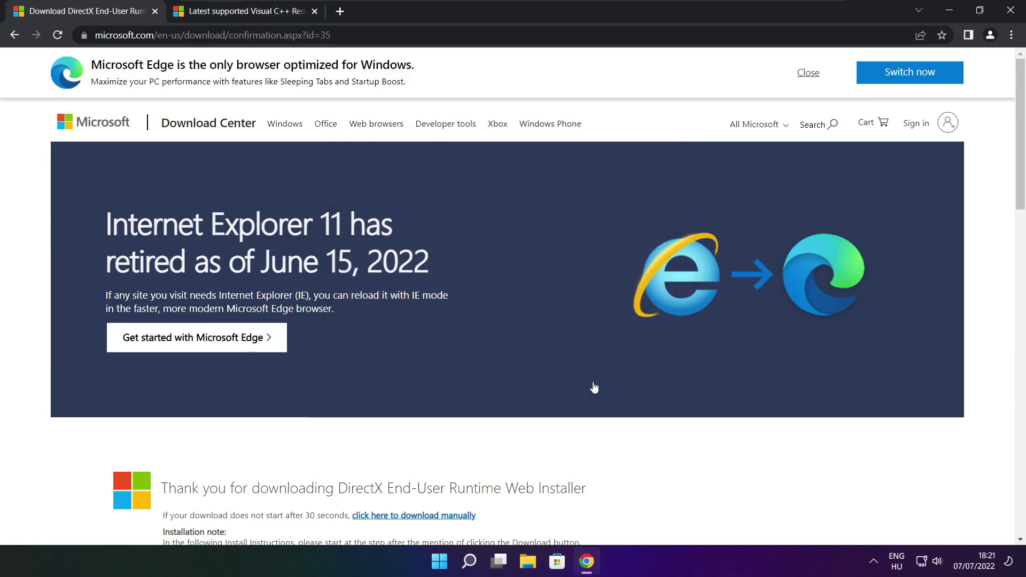
- Close the DirectX tab and download the ARM64, x86 and x64 Visual C++ 2015–2022 redistributables
click(154, 12)
mouse_move(441, 36)
mouse_down()
mouse_move(95, 35)
mouse_move(442, 35)
mouse_up()
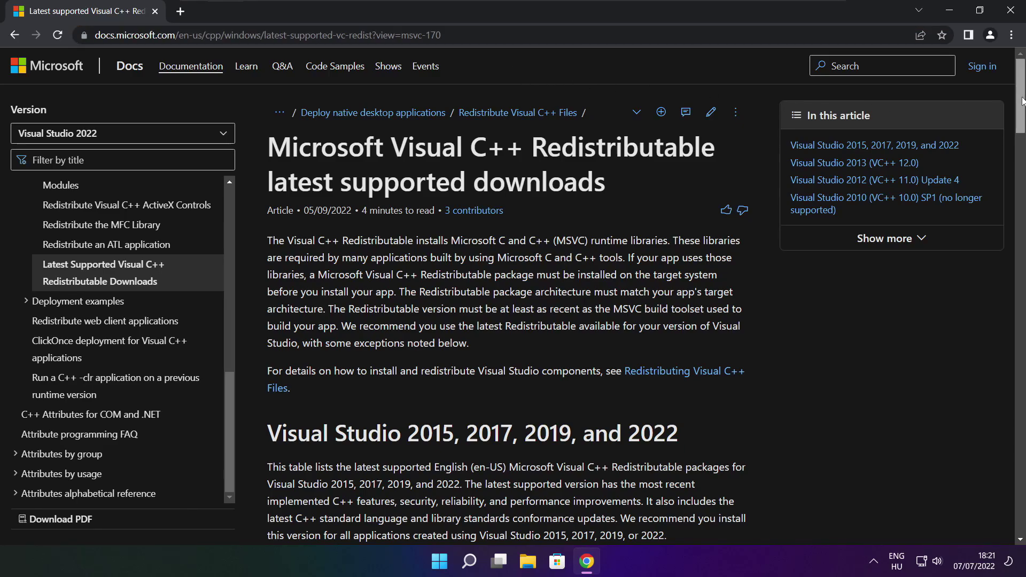
drag(1018, 104, 1008, 151)
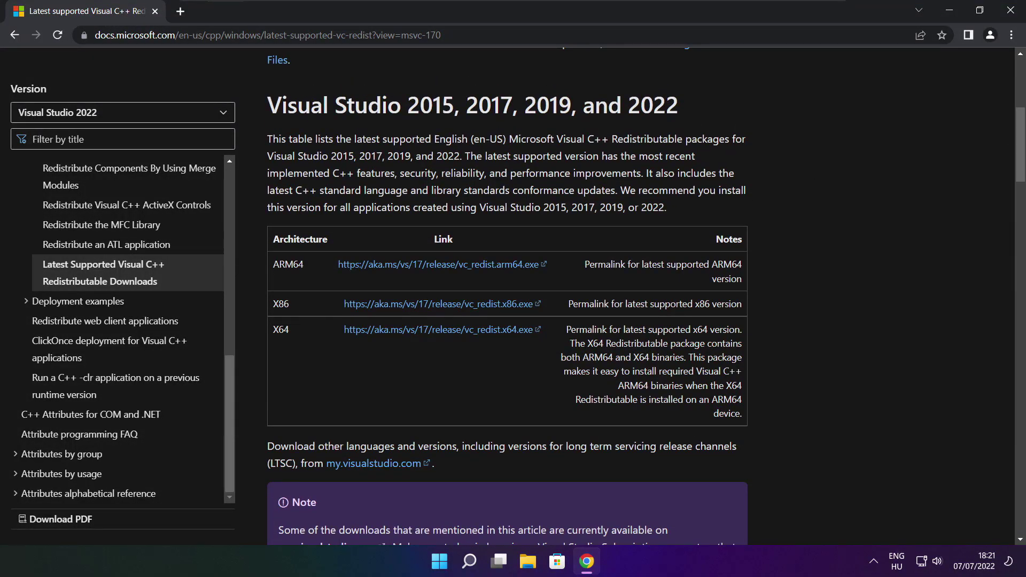
drag(273, 264, 689, 363)
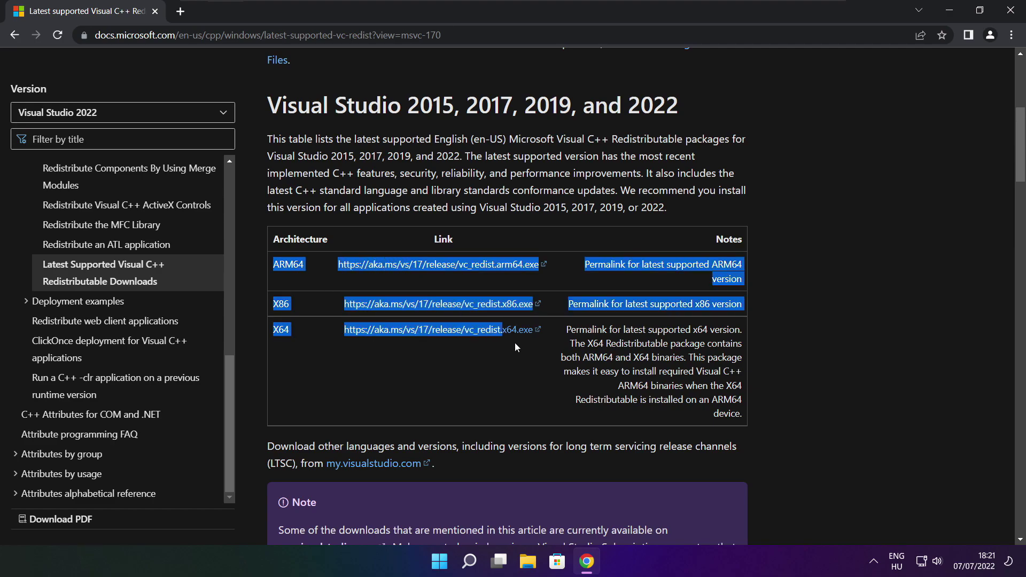
click(689, 366)
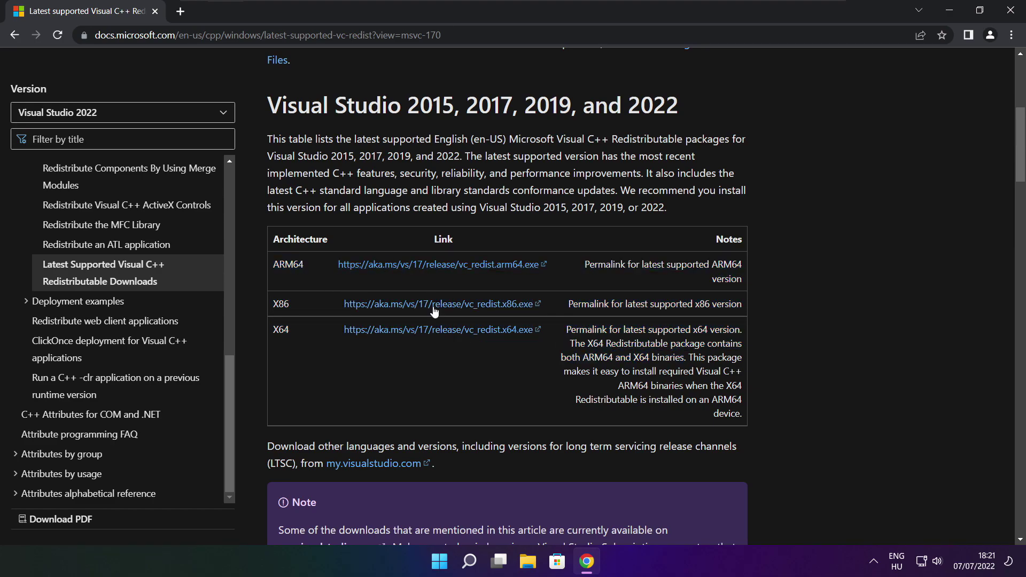
click(425, 270)
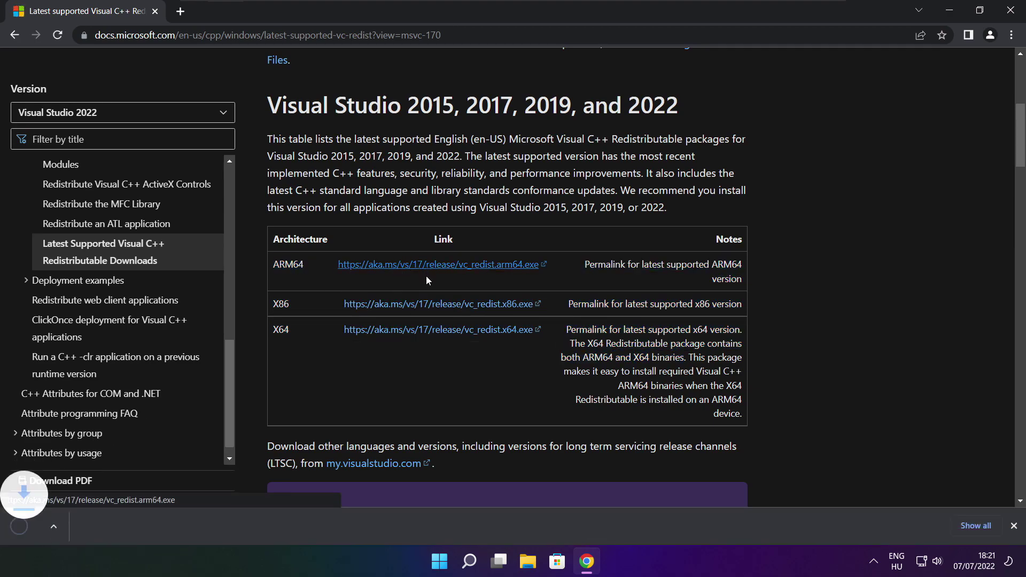
click(423, 309)
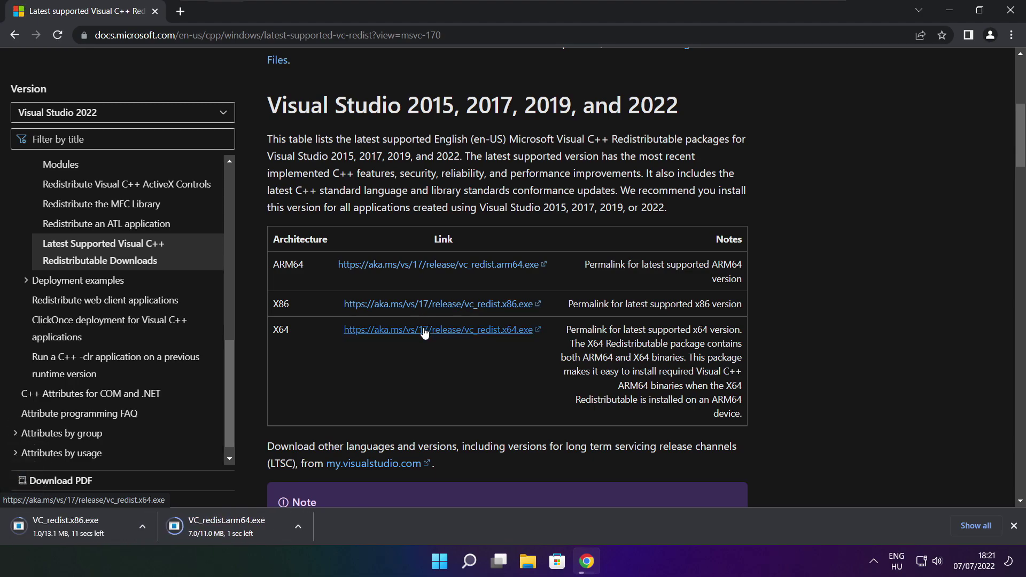
click(422, 331)
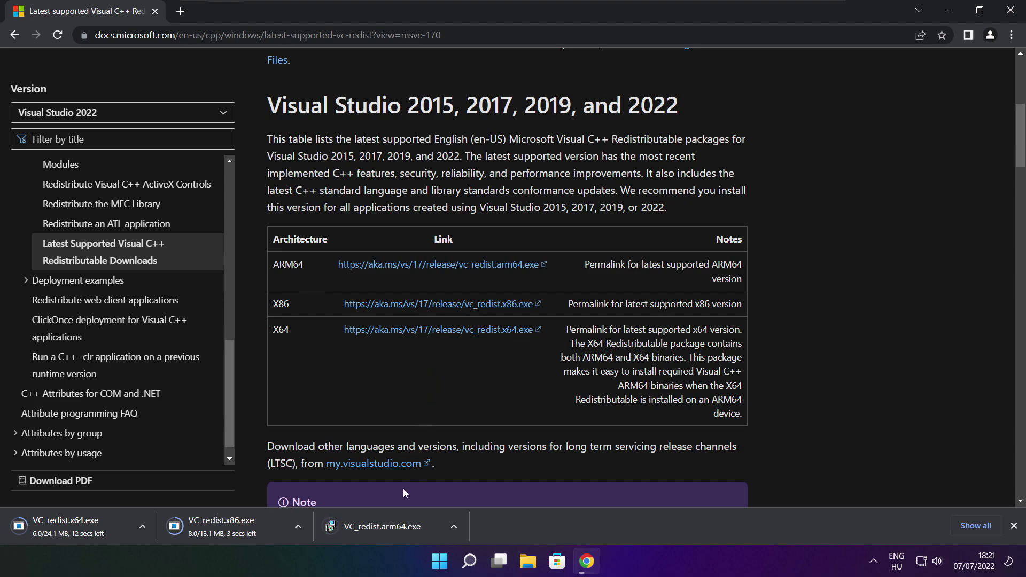
- Run VC_redist.arm64.exe, accept the license, try installing, and close the unsupported-processor failure
click(390, 529)
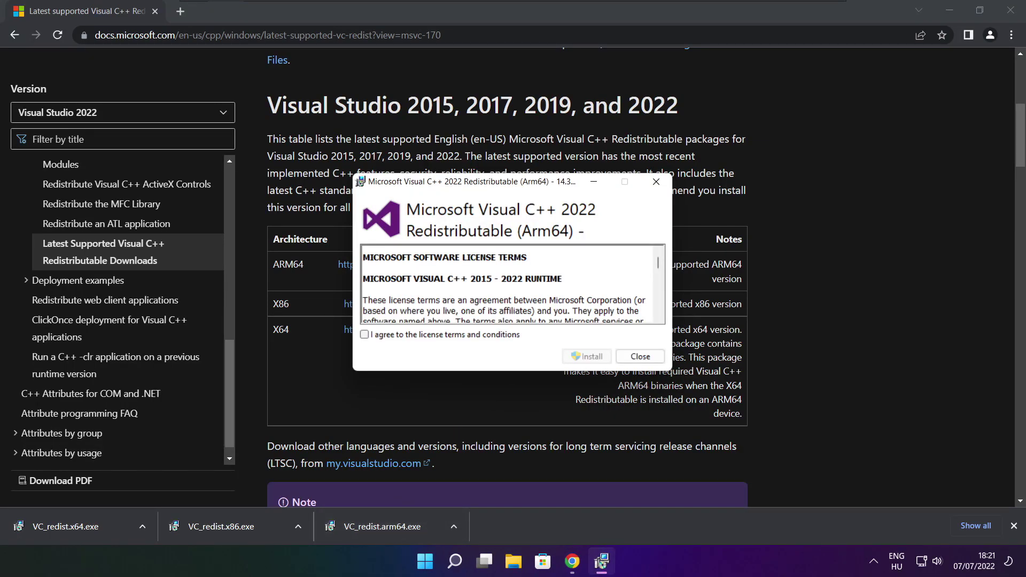
drag(658, 264, 658, 313)
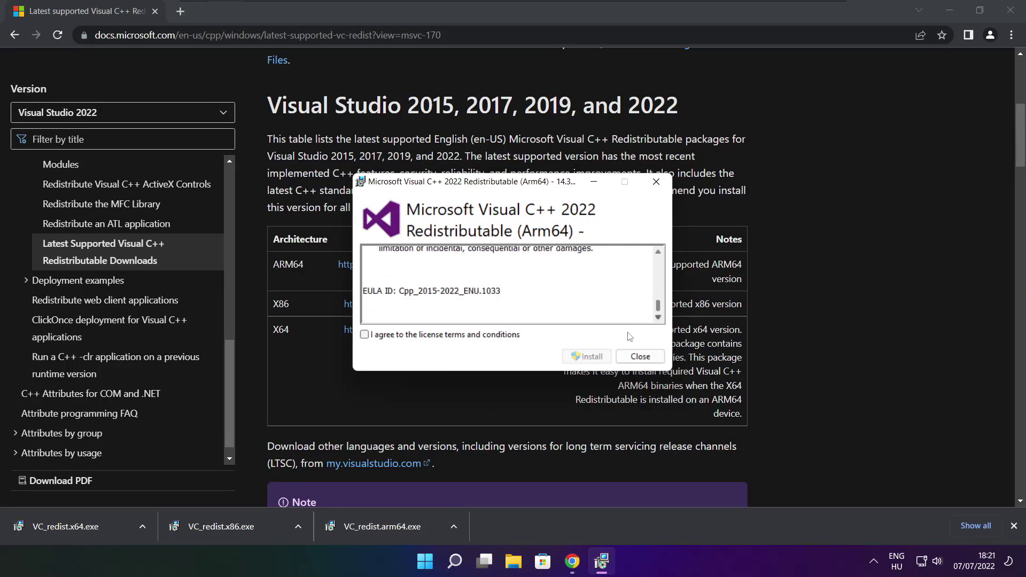
click(365, 335)
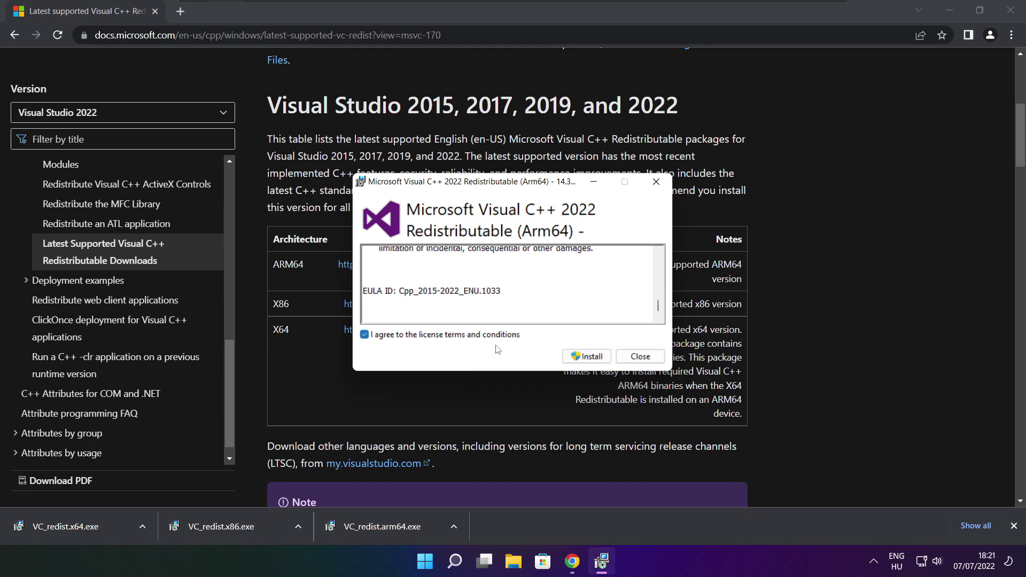
click(586, 357)
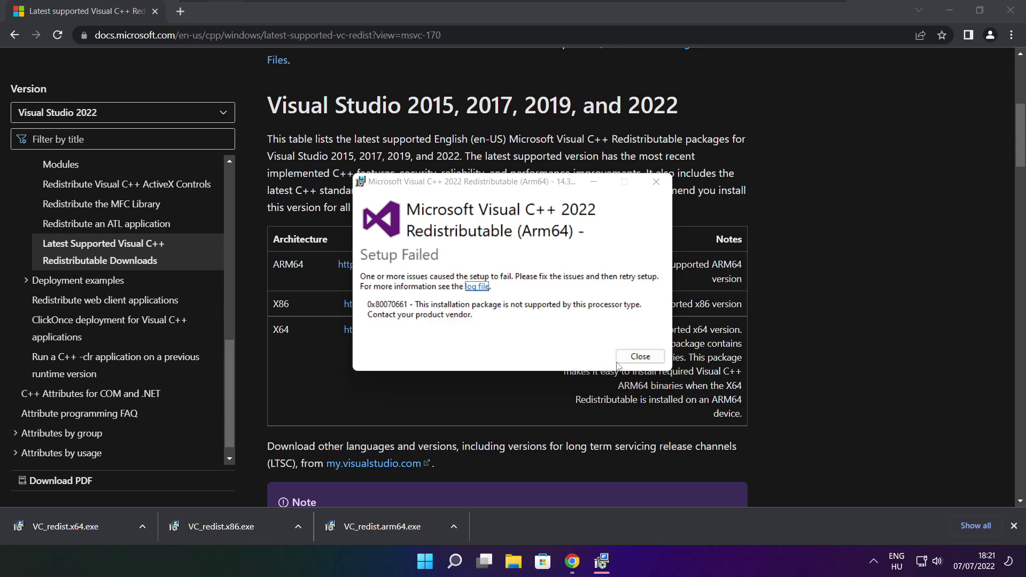
click(619, 363)
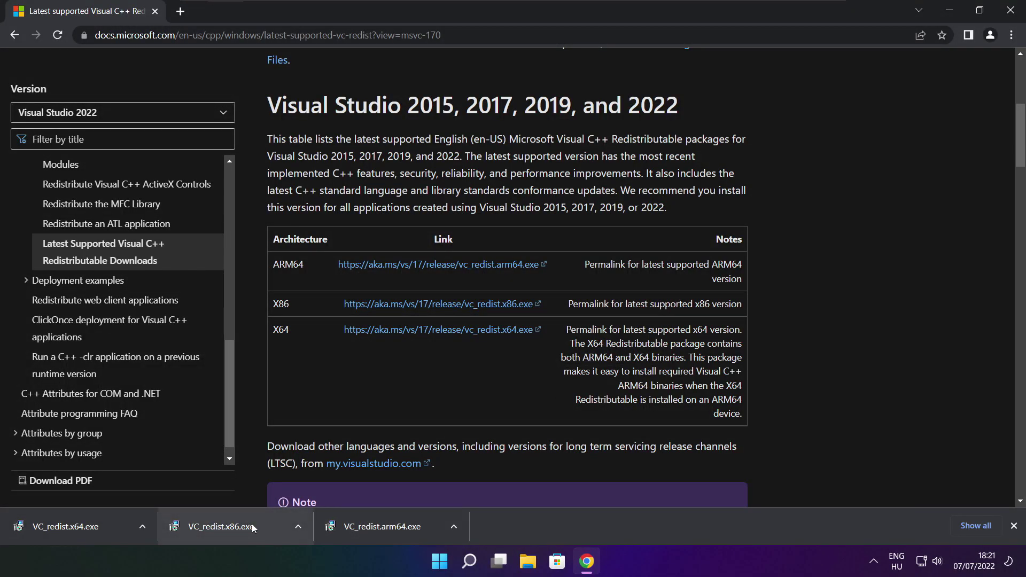
- Run VC_redist.x86.exe, accept the license, install it, and close the success message
click(243, 528)
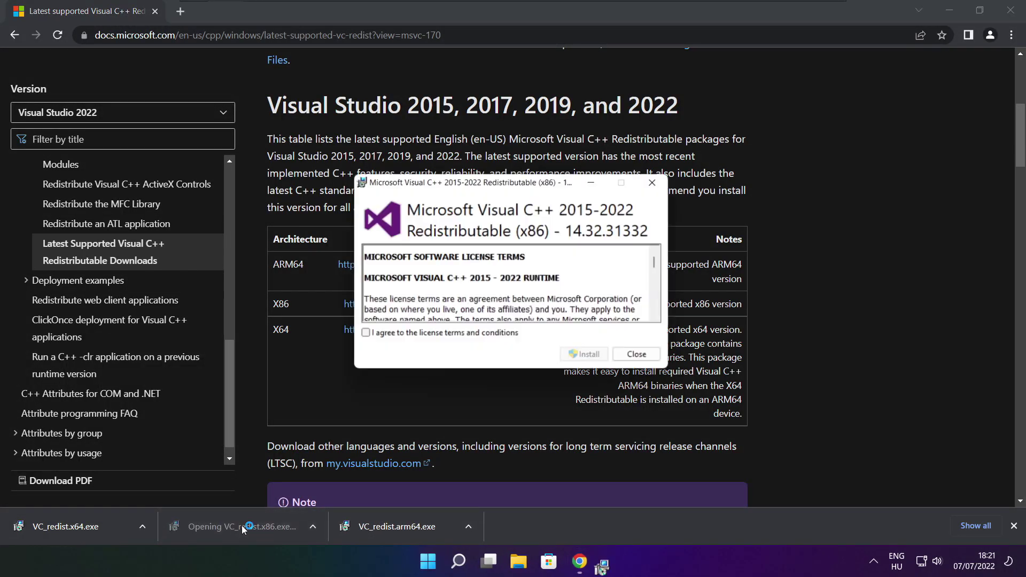
drag(657, 262, 660, 309)
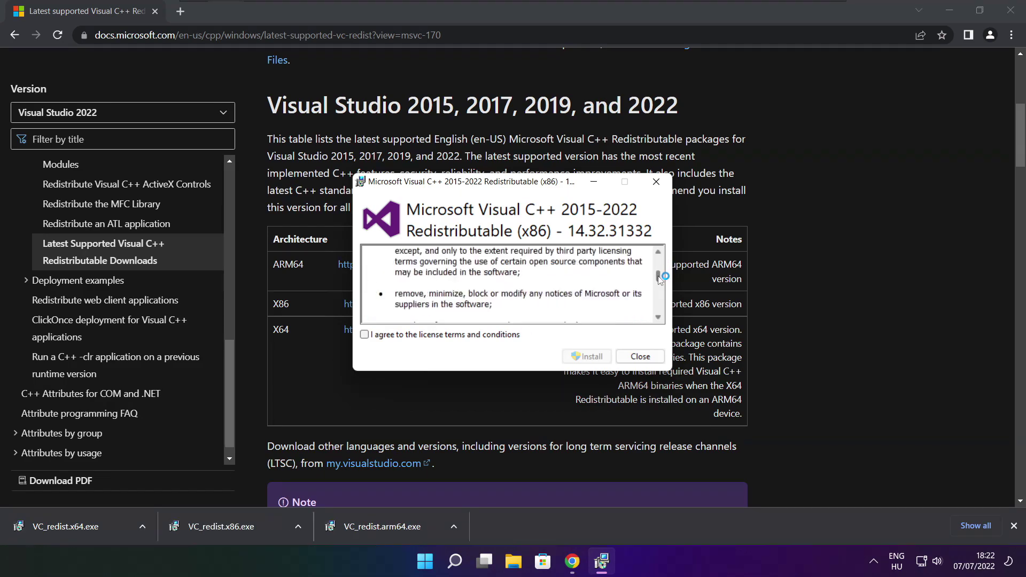
click(366, 335)
click(589, 357)
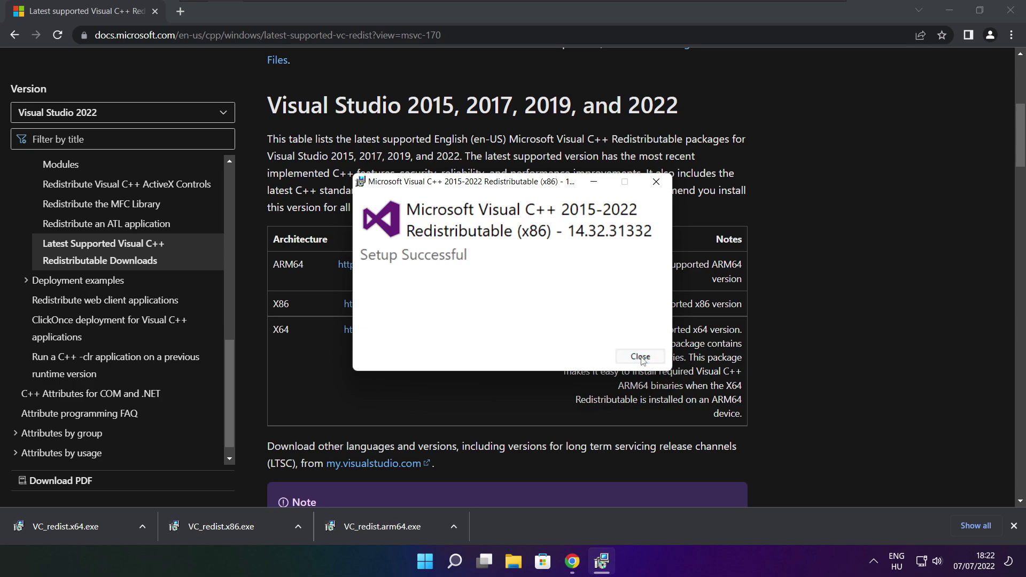
click(640, 356)
- Run VC_redist.x64.exe, accept the license, install it, and close the finished installer
click(85, 526)
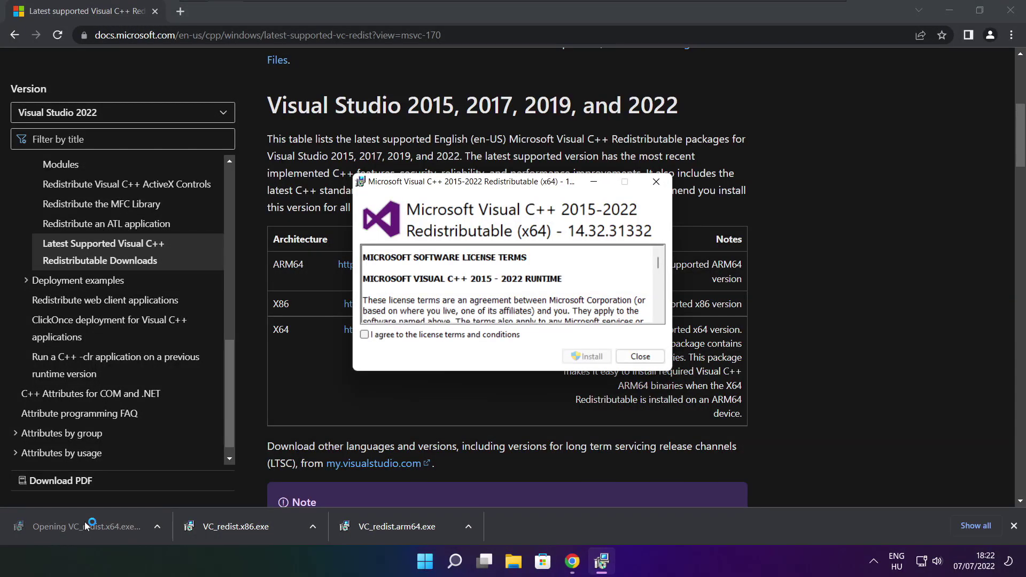
drag(657, 263, 658, 318)
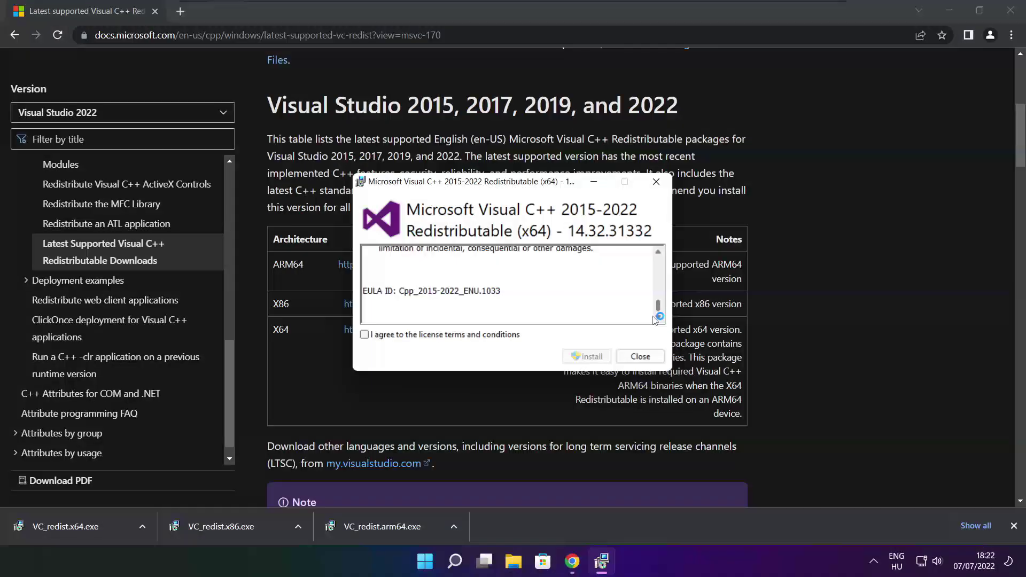
click(365, 335)
click(590, 357)
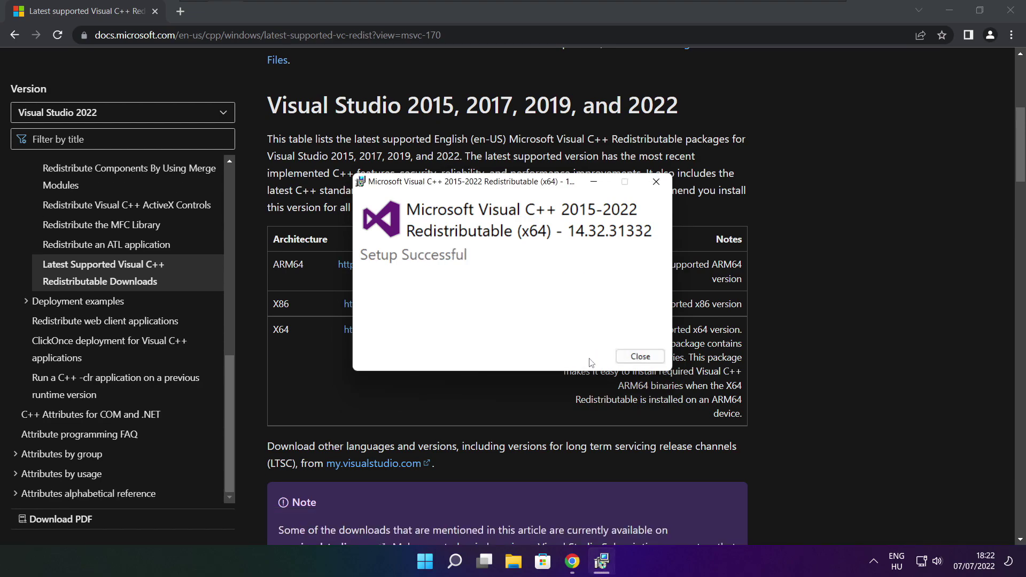
click(641, 357)
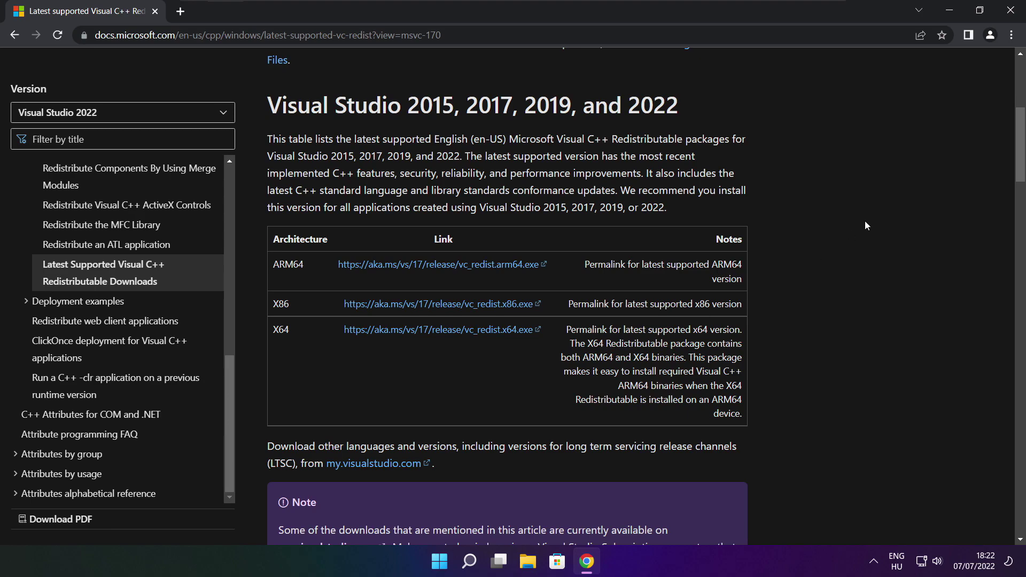
- Close Chrome, then launch Task Manager from the Start button's right-click menu
click(1012, 13)
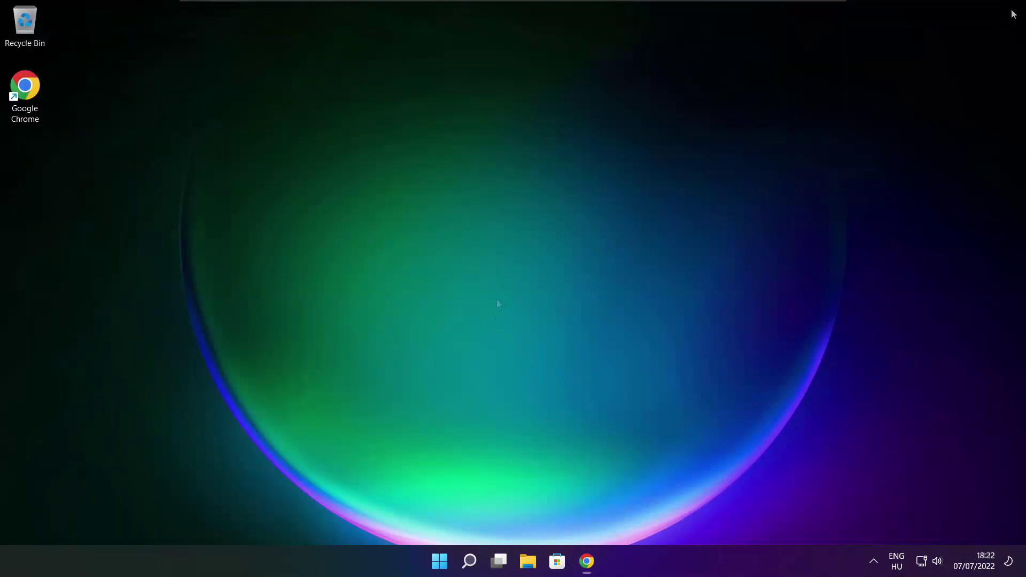
right_click(440, 564)
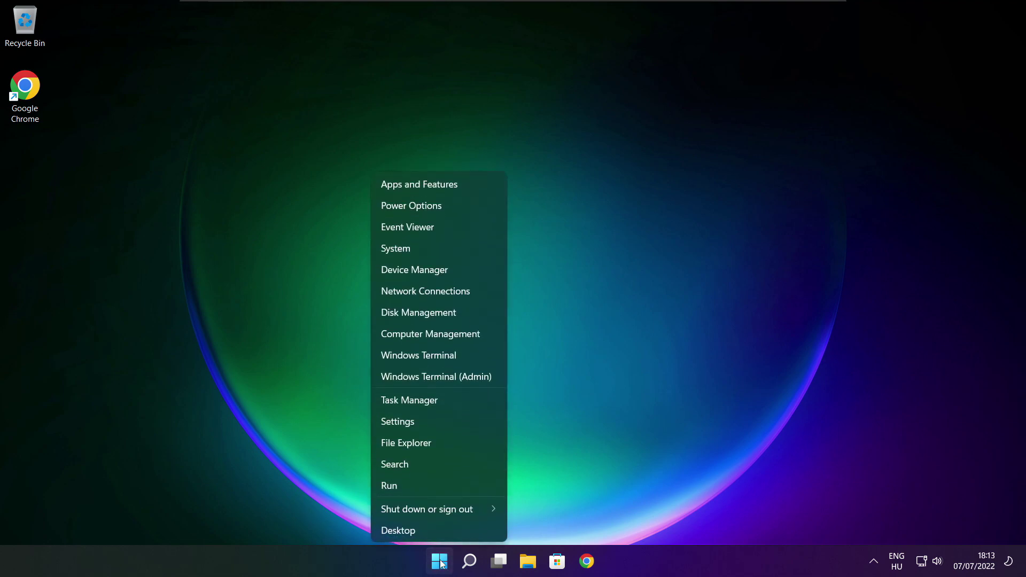
click(440, 401)
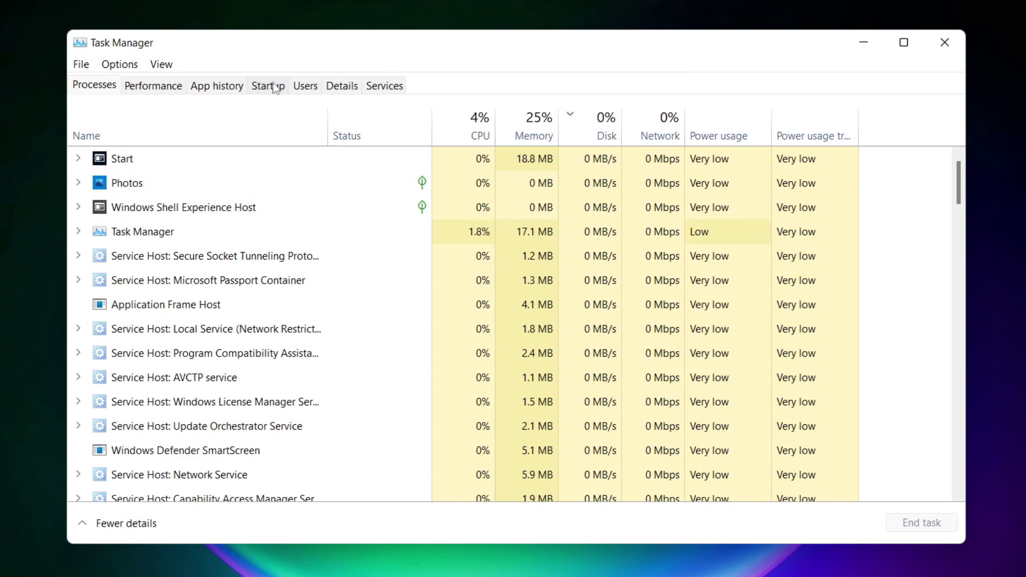
- Disable Cortana, Microsoft Edge, Microsoft Teams and Terminal on the Startup tab, then close Task Manager
click(271, 91)
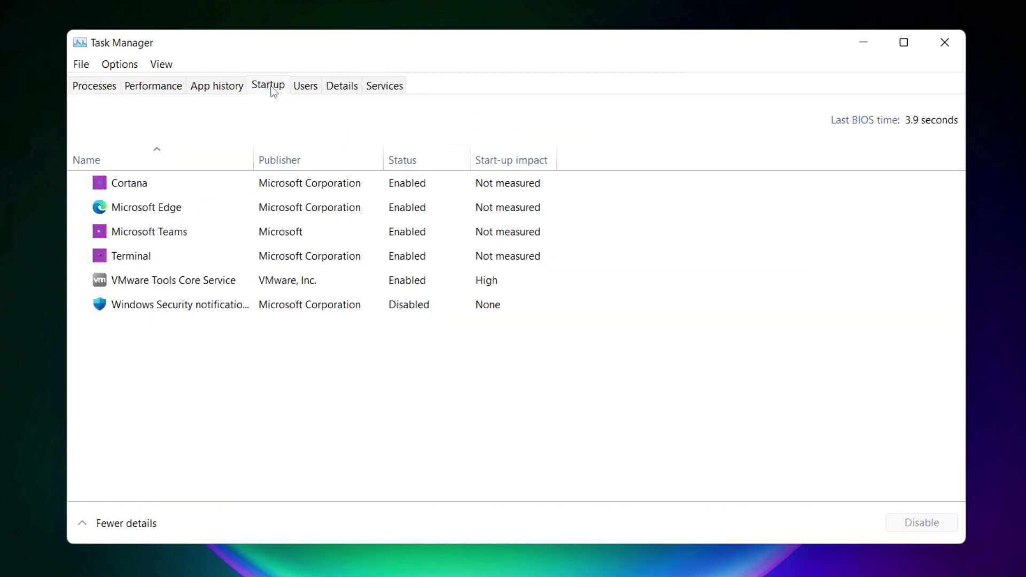
click(287, 187)
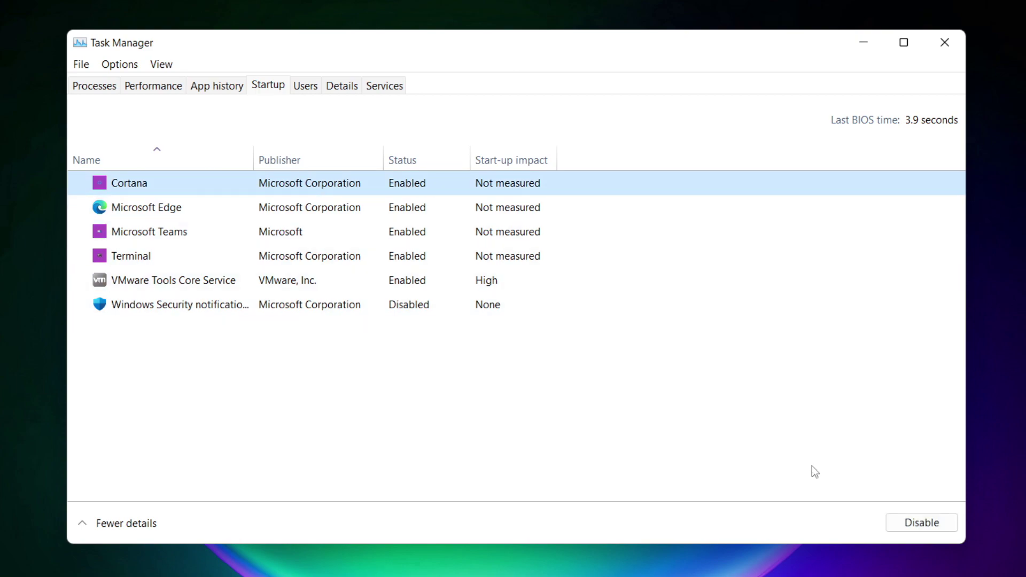
click(920, 527)
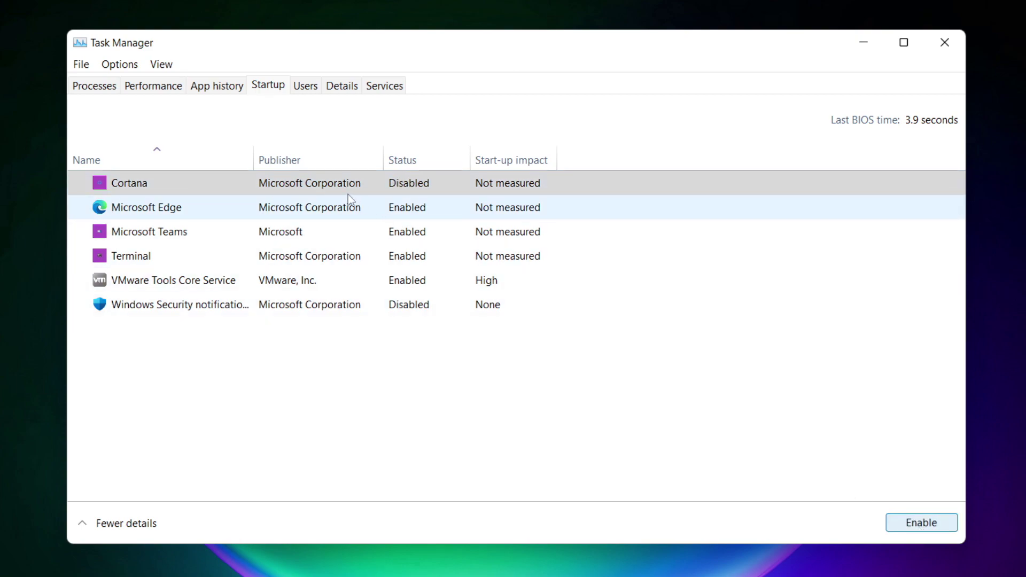
click(278, 217)
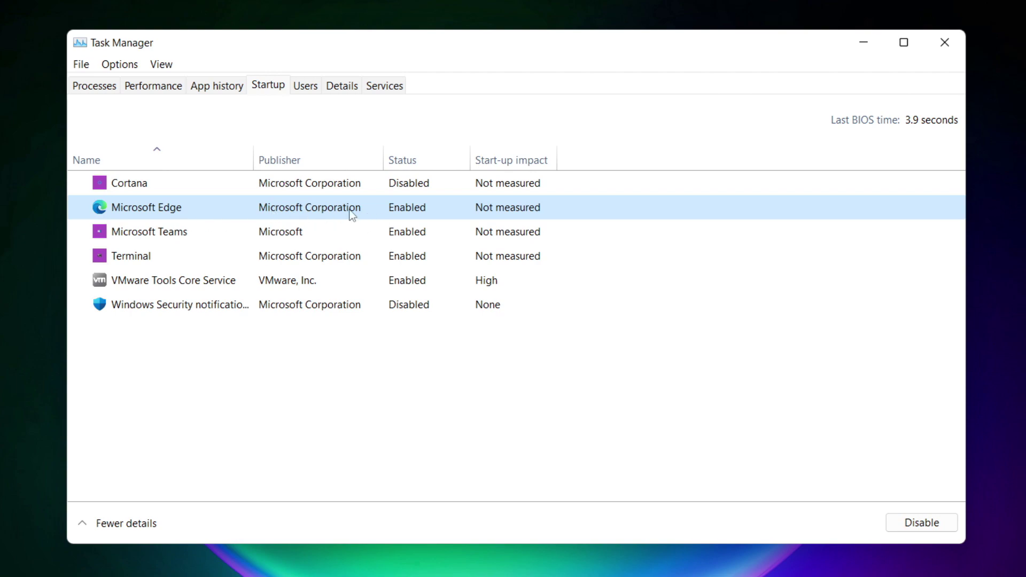
click(922, 526)
click(424, 234)
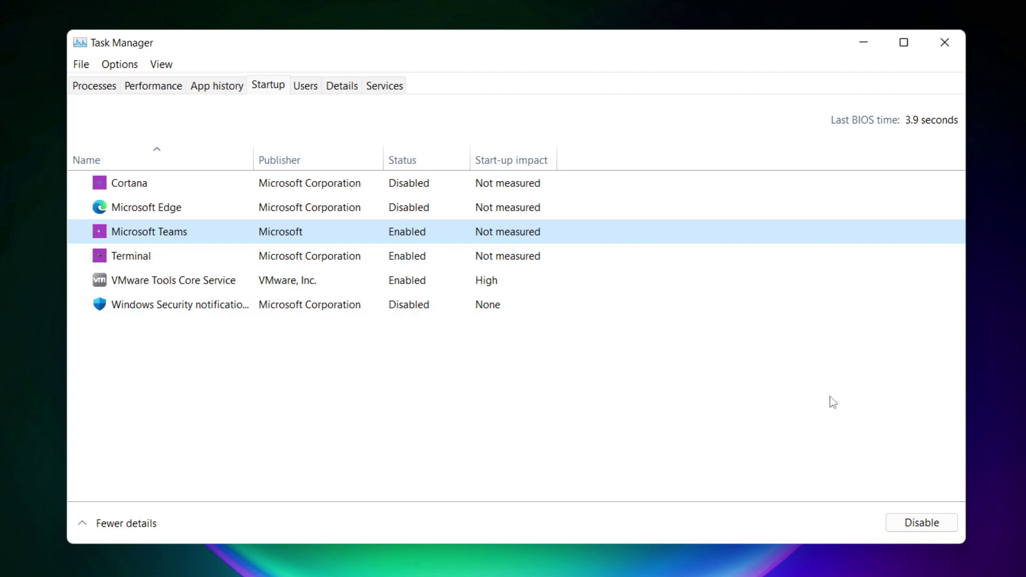
click(939, 530)
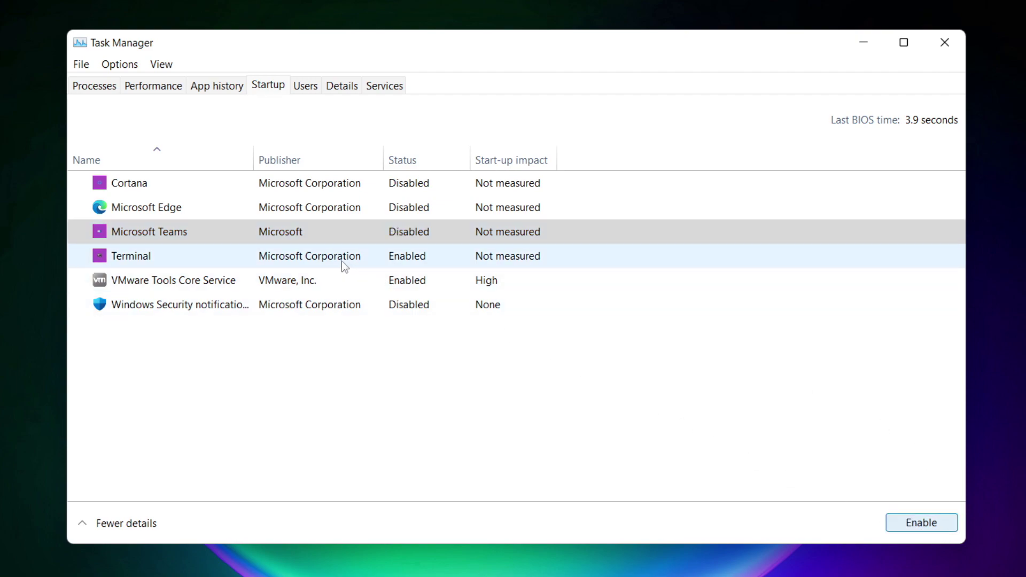
click(390, 267)
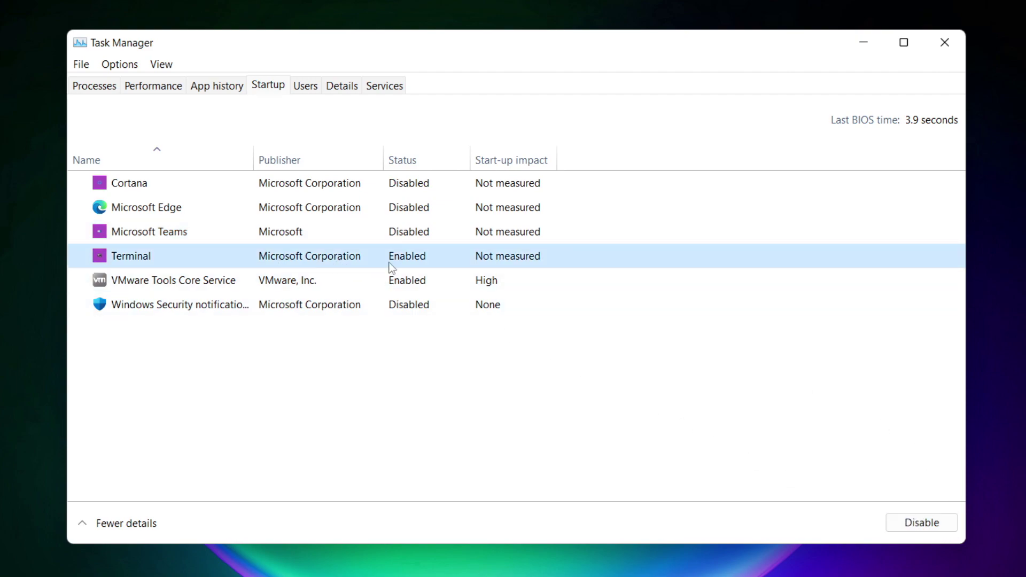
click(937, 528)
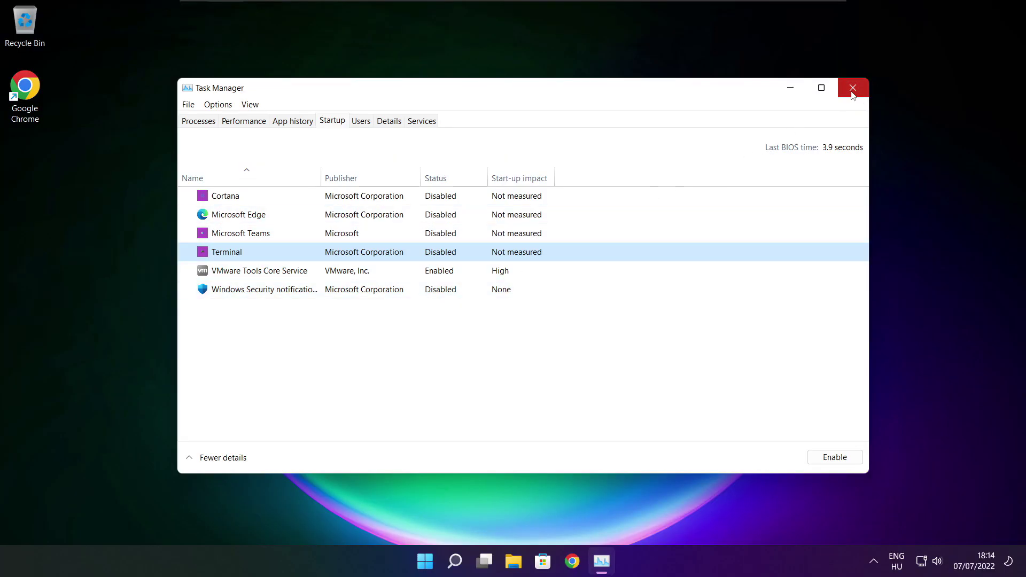
click(852, 90)
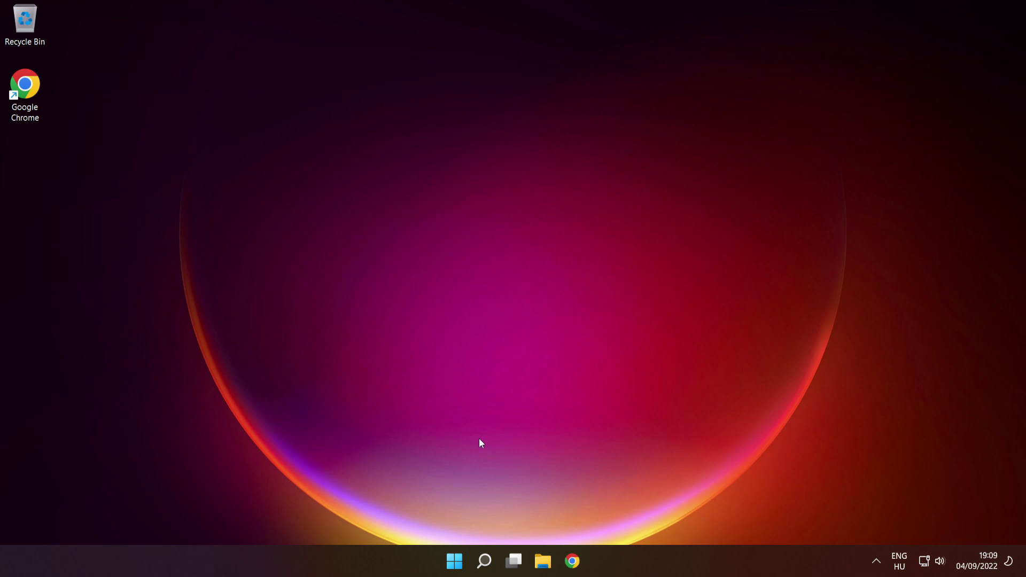
mouse_move(454, 562)
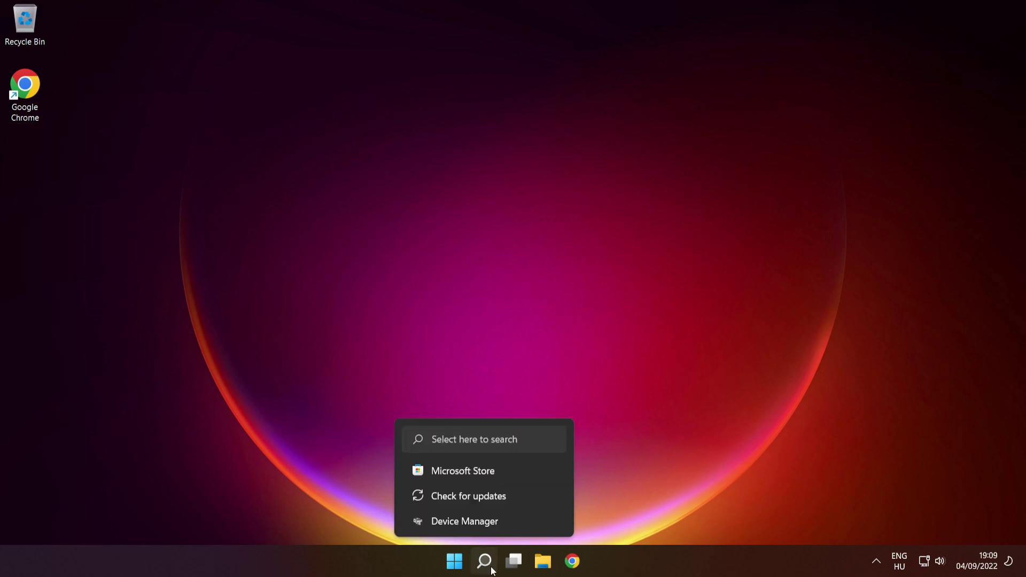
- Search for cmd and run Command Prompt as administrator
click(484, 562)
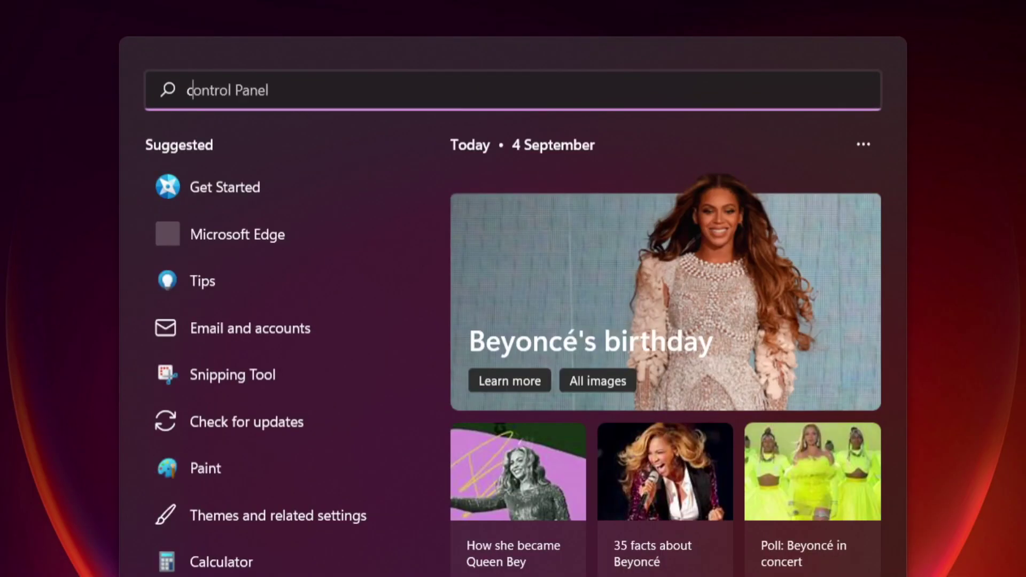
text(cmd)
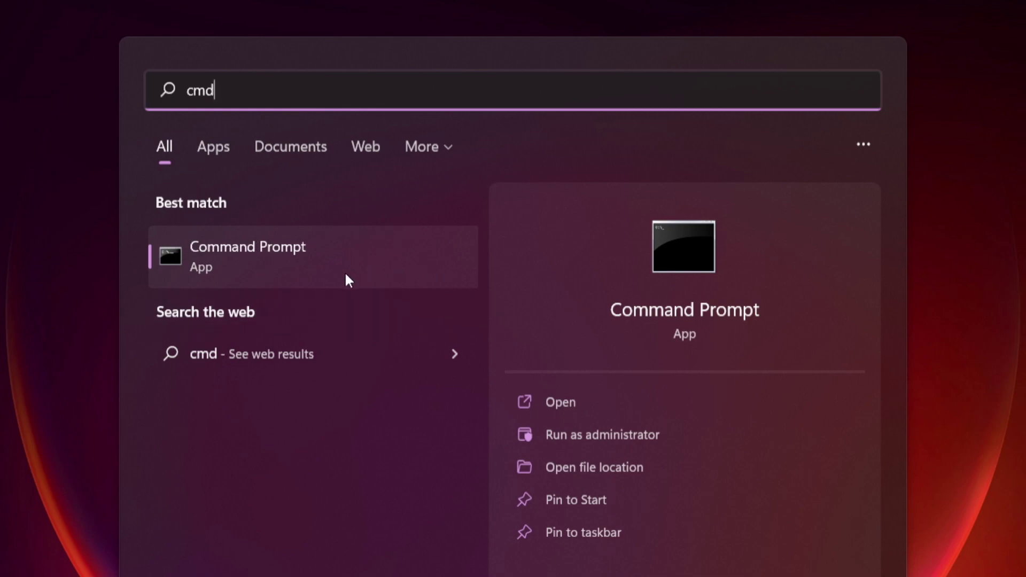
right_click(377, 250)
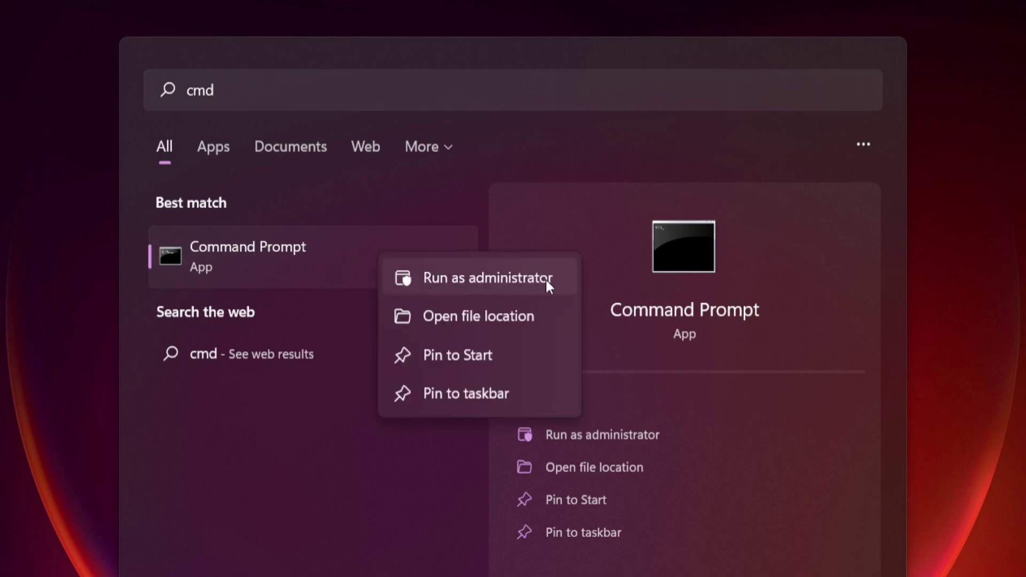
click(487, 276)
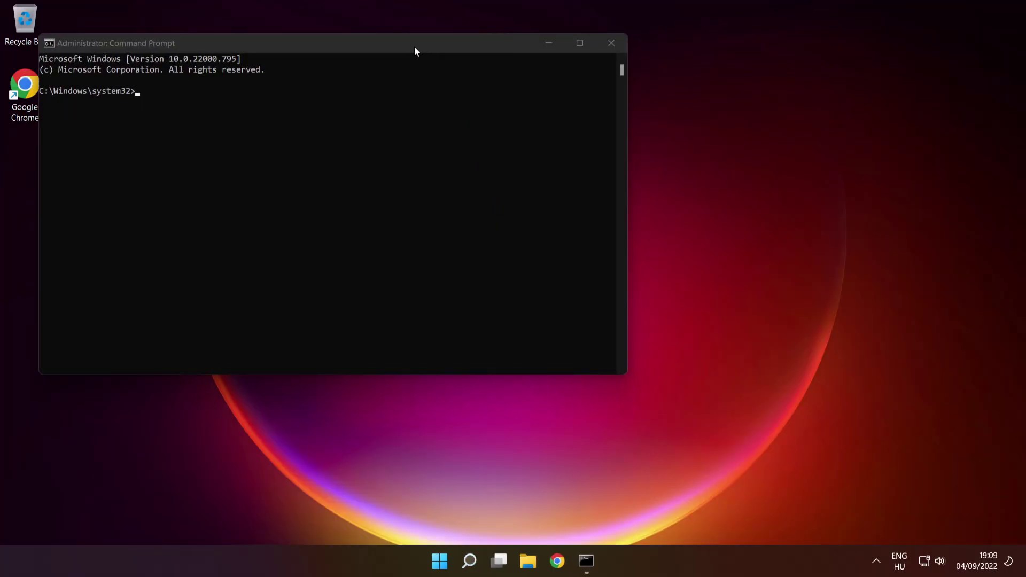
- Drag the elevated Command Prompt window to a new position for the sfc /scannow check
drag(412, 44, 590, 128)
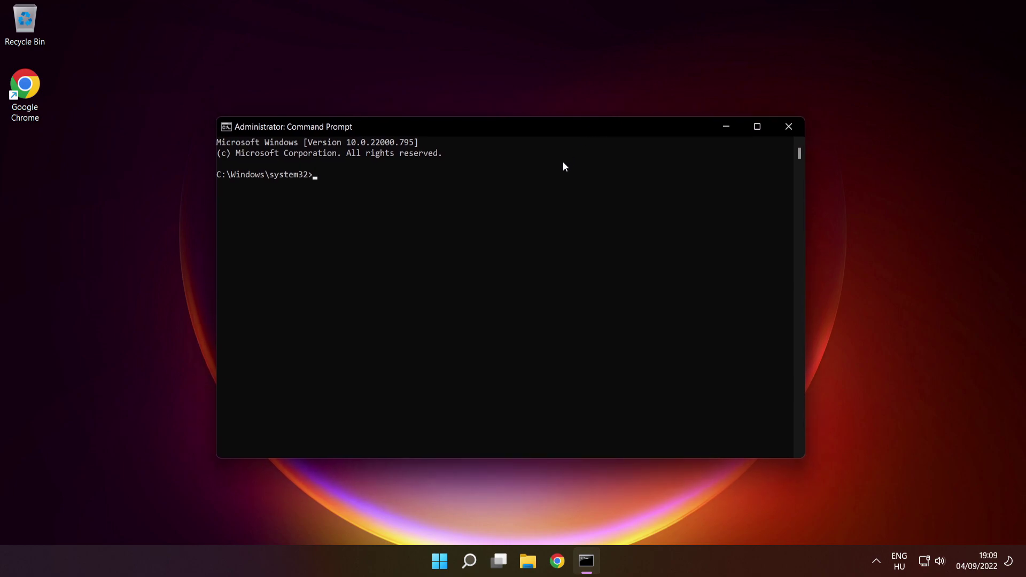
text(sfc /scannow)
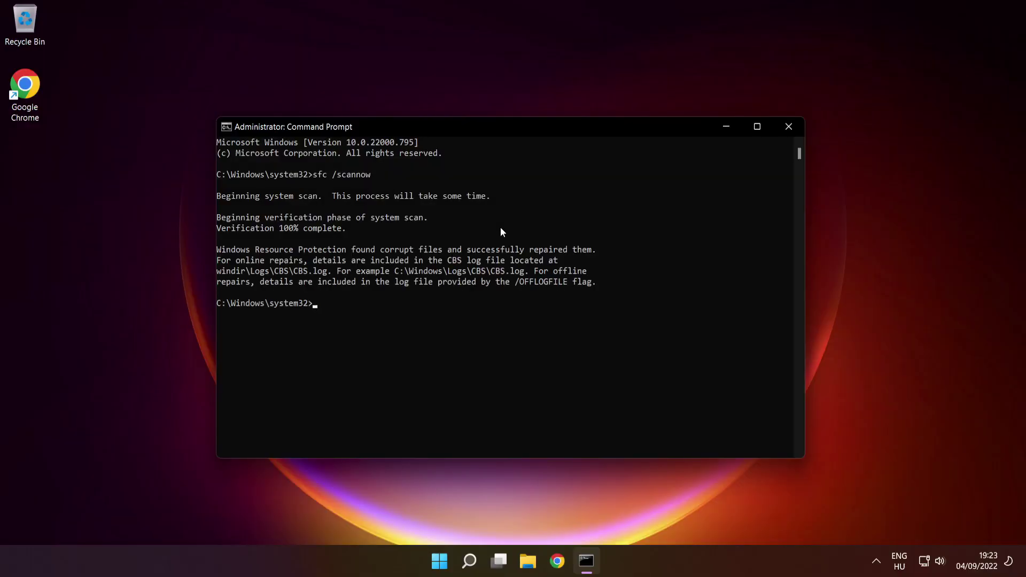
- Close Command Prompt and show the Start menu's power options, including Restart
click(790, 128)
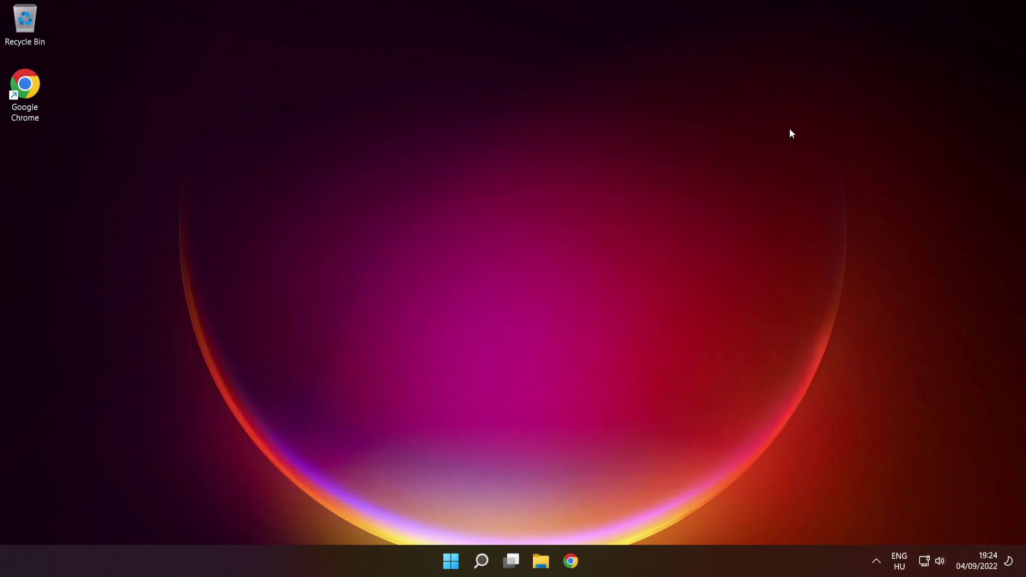
click(454, 560)
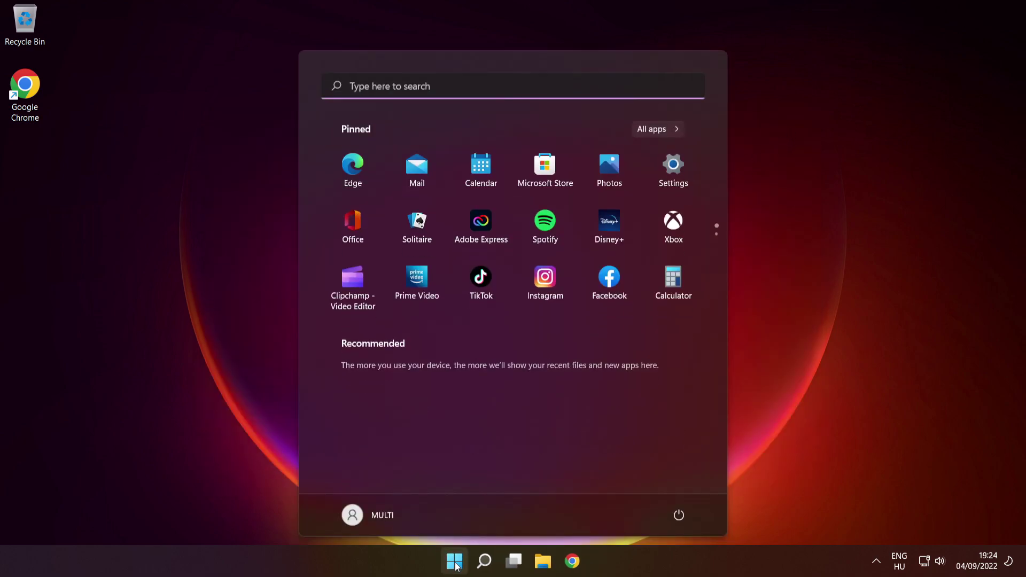
click(679, 515)
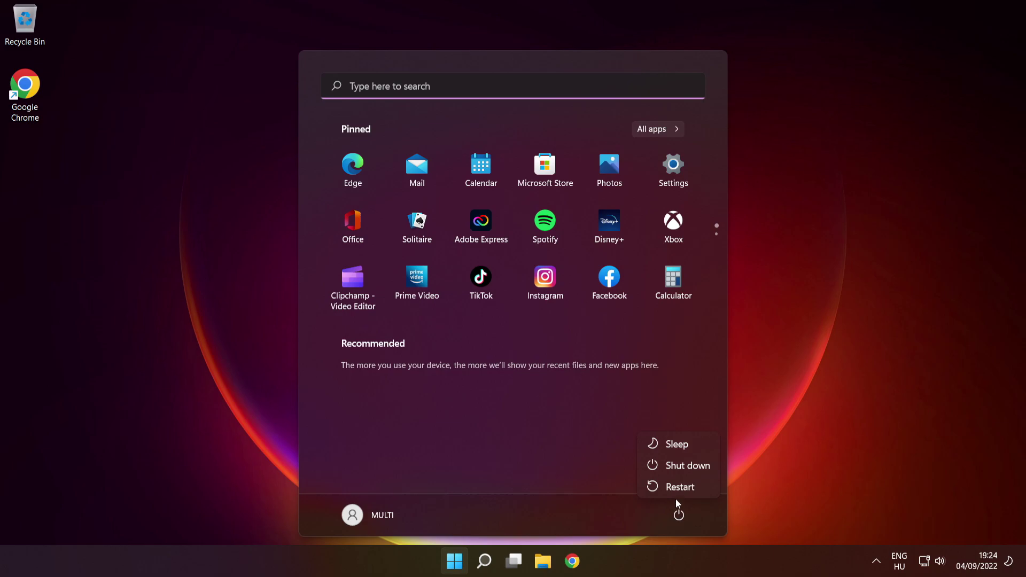